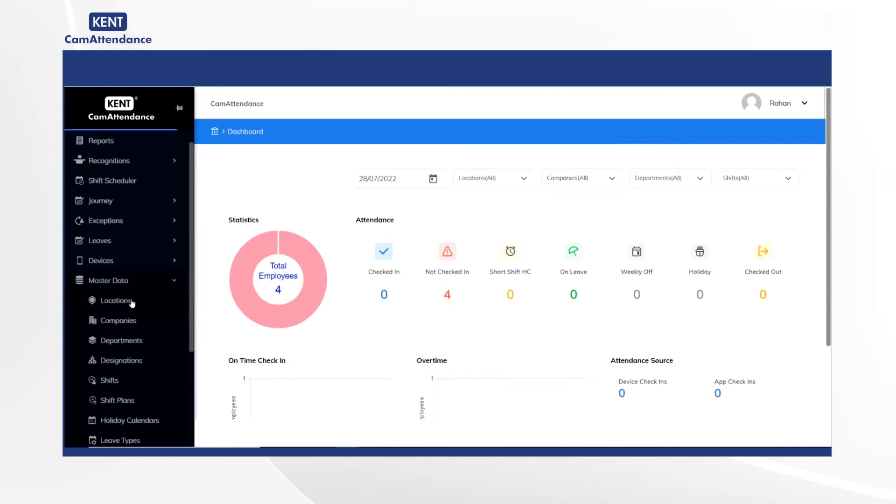
Step: Open the Shifts master data and start a new shift, keeping its access level at Account
{"action": "left_click", "coordinate": [110, 278]}
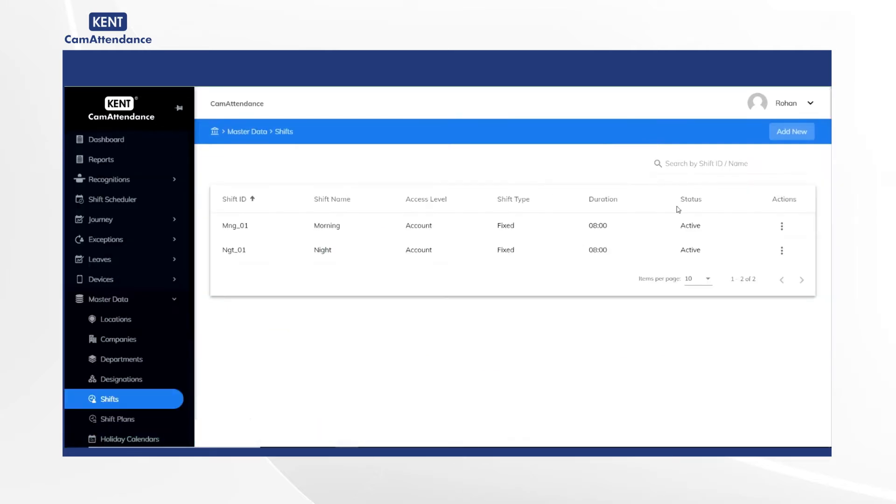
{"action": "left_click", "coordinate": [787, 132]}
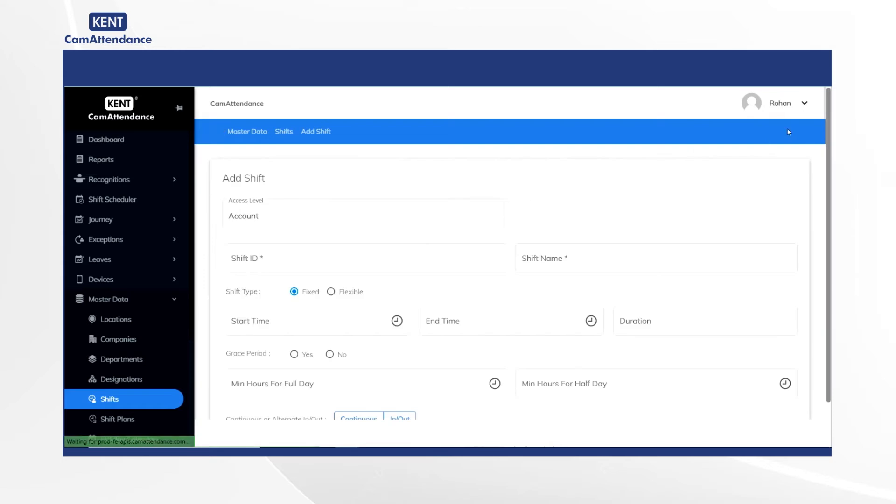
{"action": "left_click", "coordinate": [374, 210]}
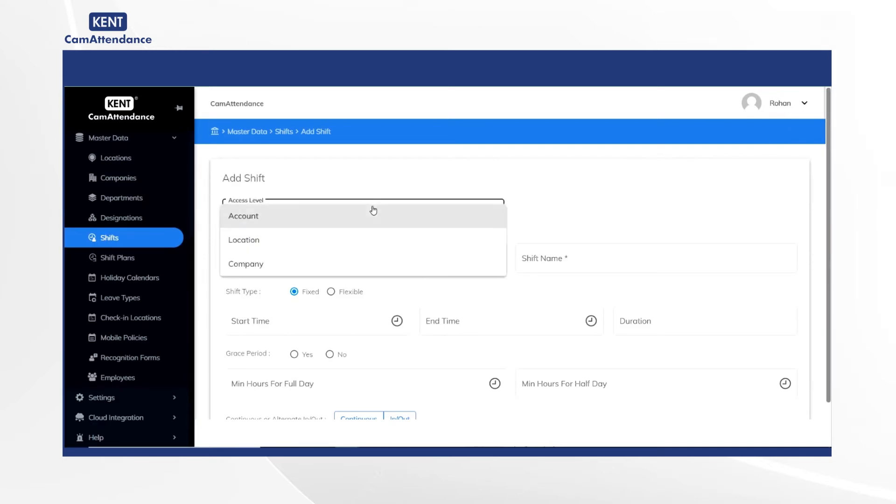
{"action": "left_click", "coordinate": [528, 228]}
Step: Enter Morning as both the shift ID and the shift name
{"action": "left_click", "coordinate": [310, 262]}
{"action": "type", "text": "Morn"}
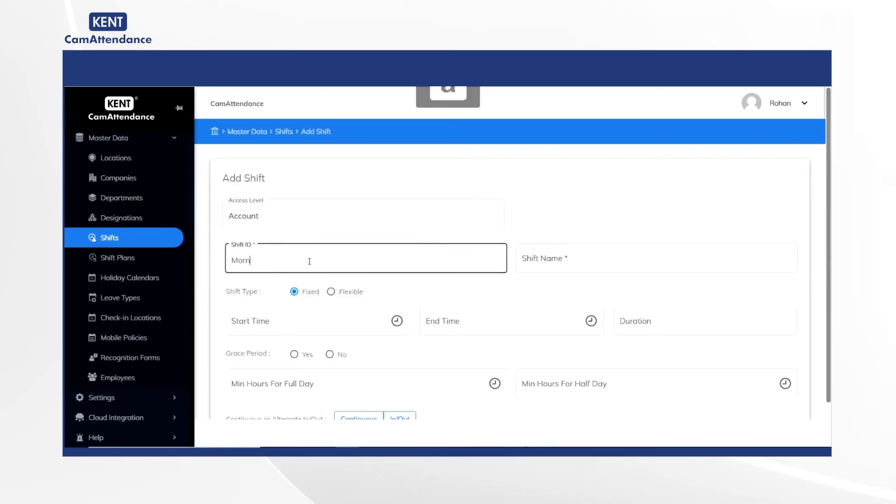
{"action": "type", "text": "ing"}
{"action": "left_click", "coordinate": [545, 259]}
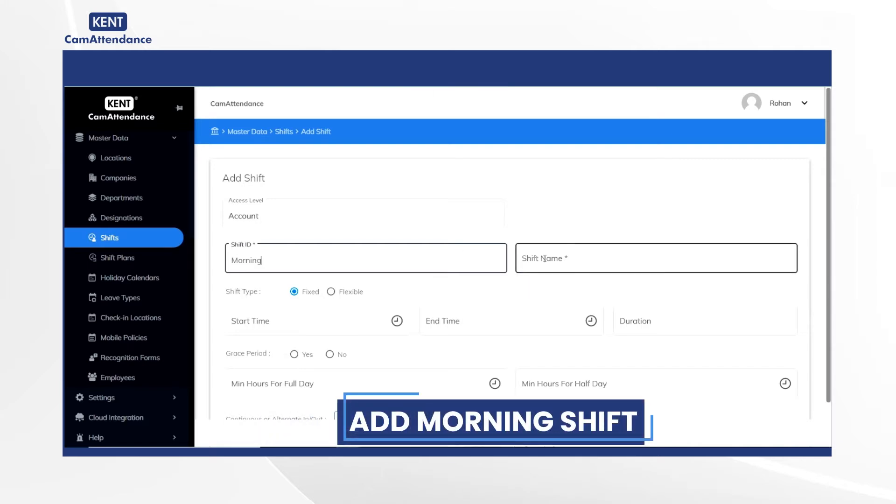
{"action": "type", "text": "Morning"}
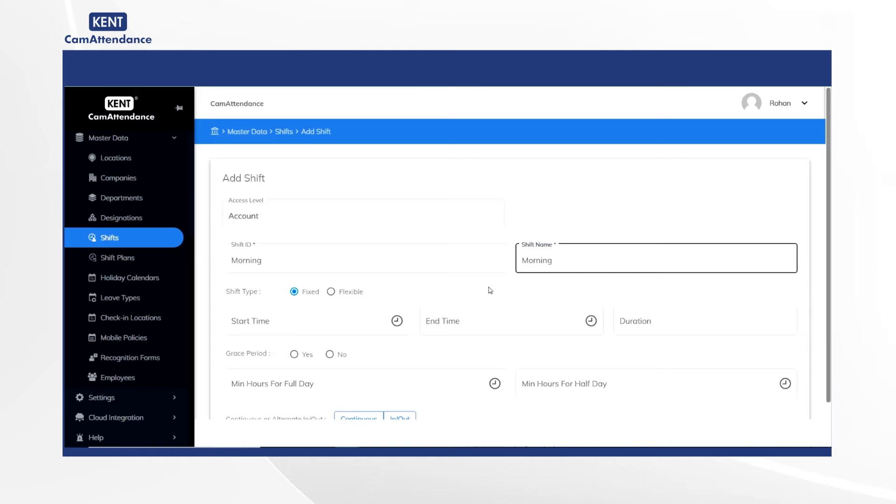
Step: Set the Morning shift's start time to 09:00 and its end time to 18:00
{"action": "left_click", "coordinate": [396, 320]}
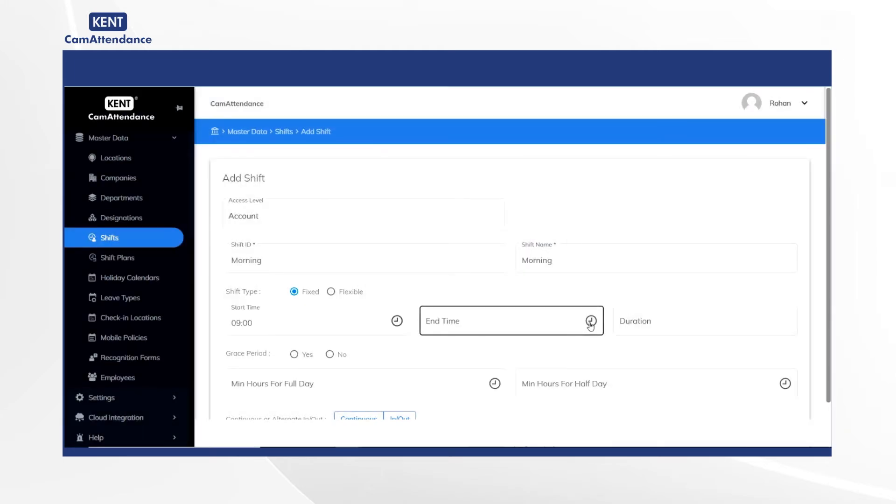
{"action": "left_click", "coordinate": [589, 321]}
{"action": "left_click", "coordinate": [447, 312]}
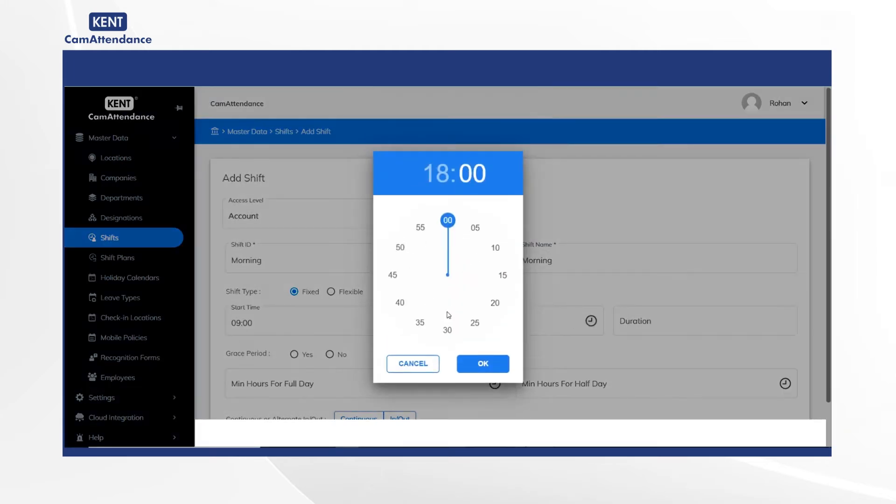
{"action": "left_click", "coordinate": [483, 363]}
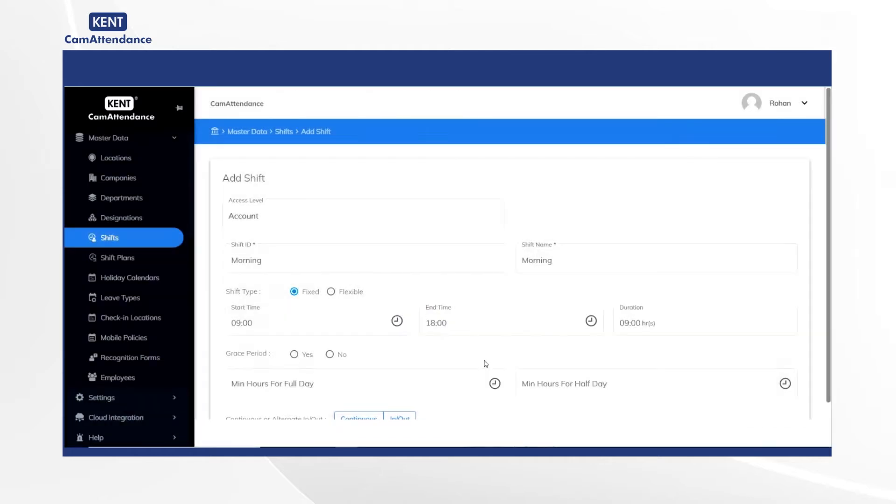
Step: Enable the Morning shift's grace period, with 09:15 after shift start and 17:45 before shift ends
{"action": "left_click", "coordinate": [294, 355]}
{"action": "left_click", "coordinate": [295, 355]}
{"action": "left_click", "coordinate": [295, 355]}
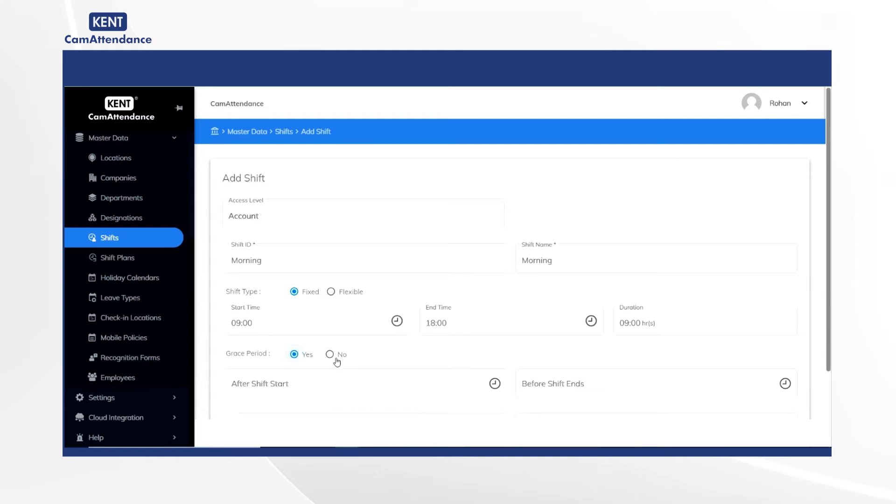
{"action": "left_click", "coordinate": [494, 383]}
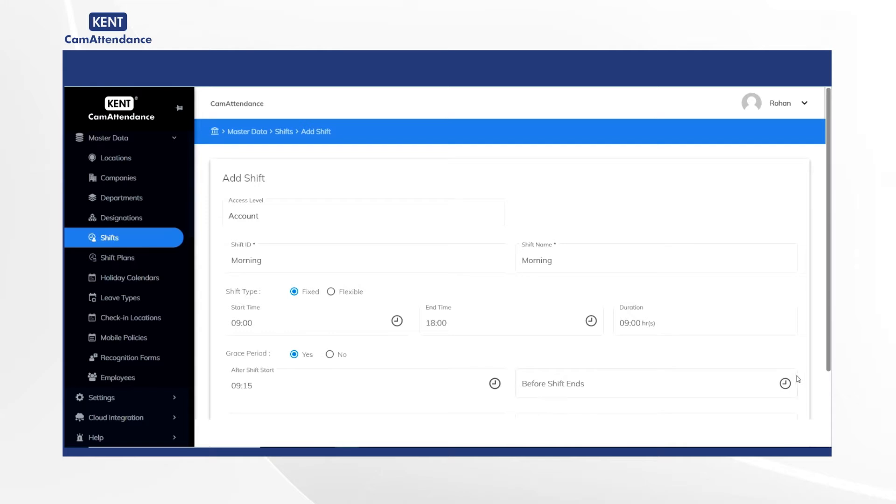
{"action": "left_click", "coordinate": [785, 384]}
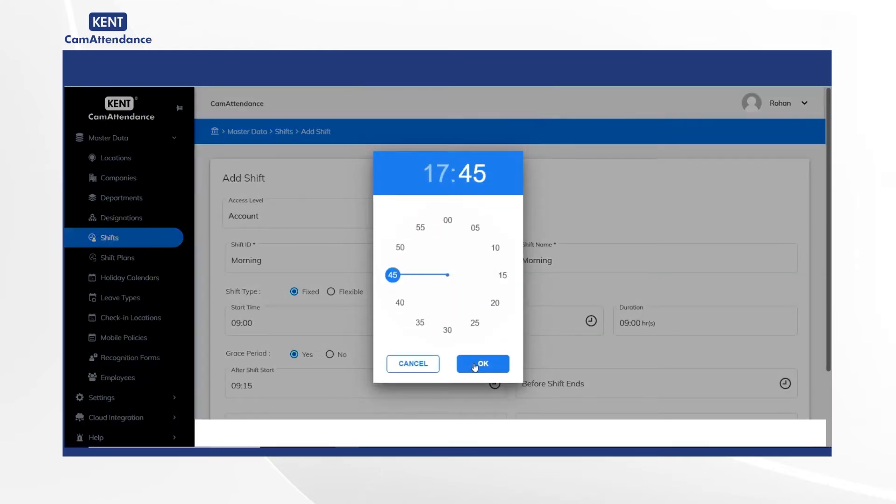
{"action": "left_click", "coordinate": [482, 364]}
Step: Set the Morning shift's minimum hours to 09:00 for a full day and 04:00 for a half day
{"action": "scroll", "coordinate": [474, 367], "scroll_direction": "down", "scroll_amount": 2}
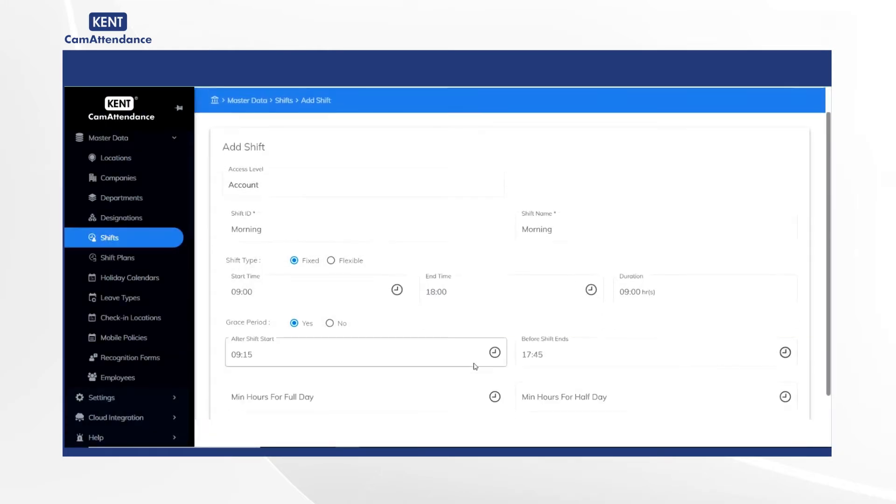
{"action": "left_click", "coordinate": [494, 334]}
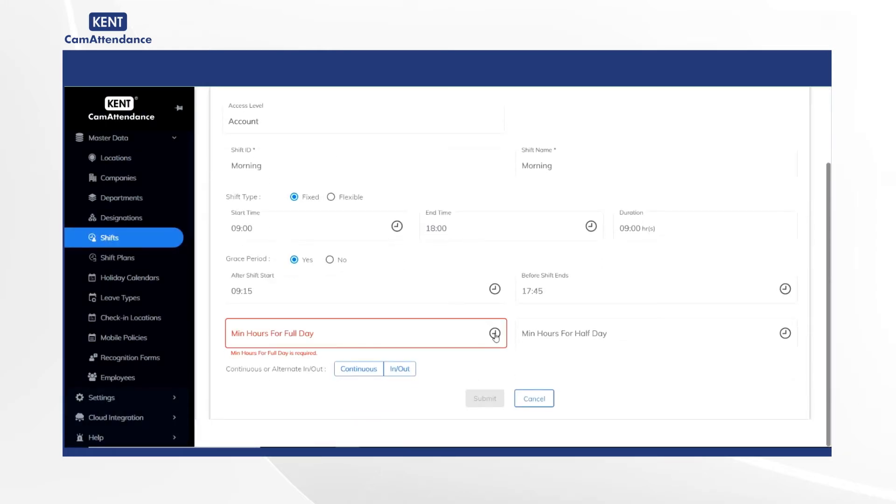
{"action": "left_click", "coordinate": [393, 274]}
{"action": "left_click", "coordinate": [483, 363]}
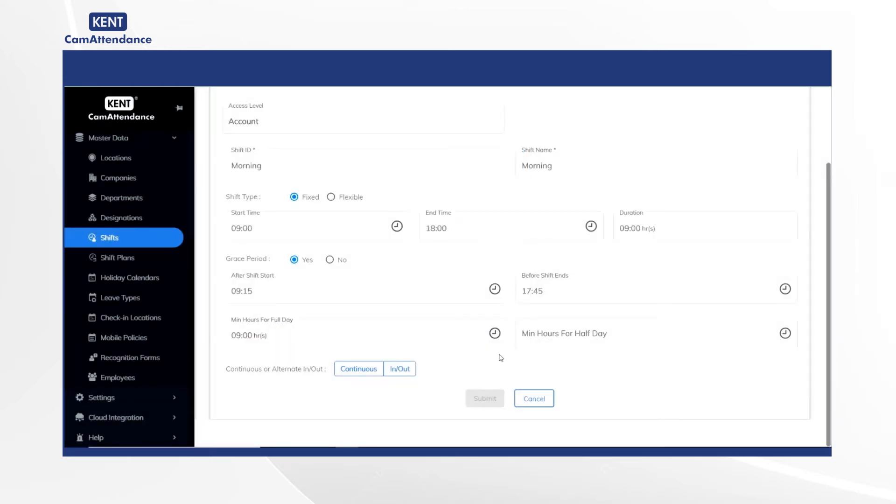
{"action": "left_click", "coordinate": [785, 333]}
{"action": "left_click", "coordinate": [494, 302]}
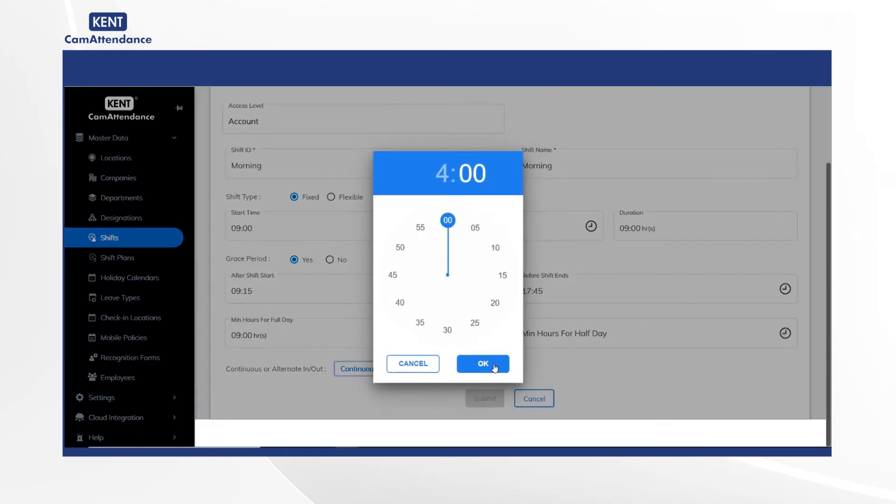
{"action": "left_click", "coordinate": [483, 364]}
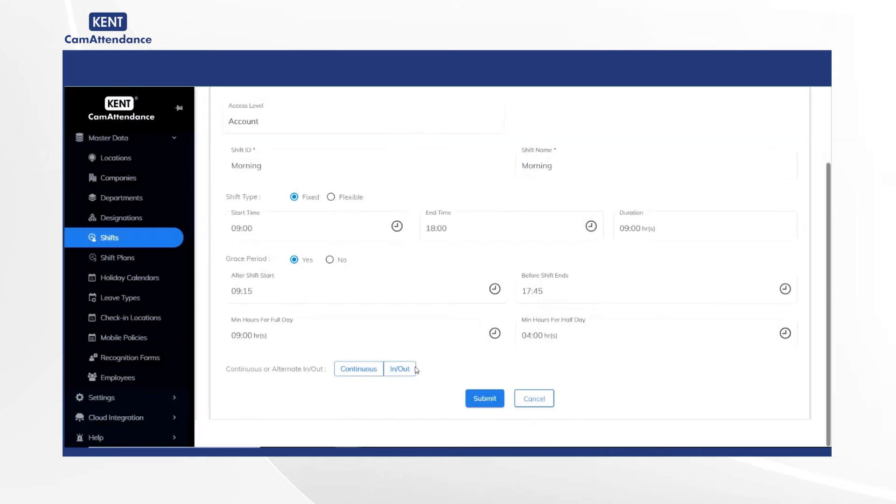
Step: Choose Continuous instead of alternate In/Out for the Morning shift and submit it
{"action": "left_click", "coordinate": [369, 370]}
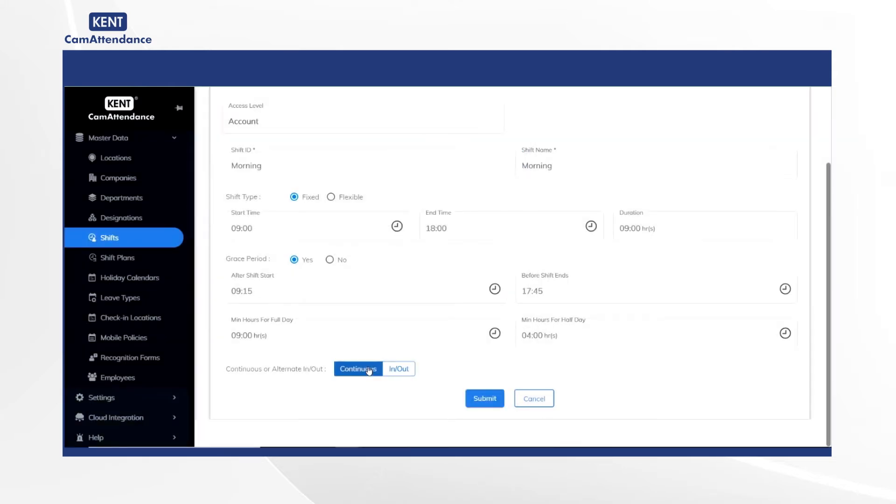
{"action": "left_click", "coordinate": [389, 373]}
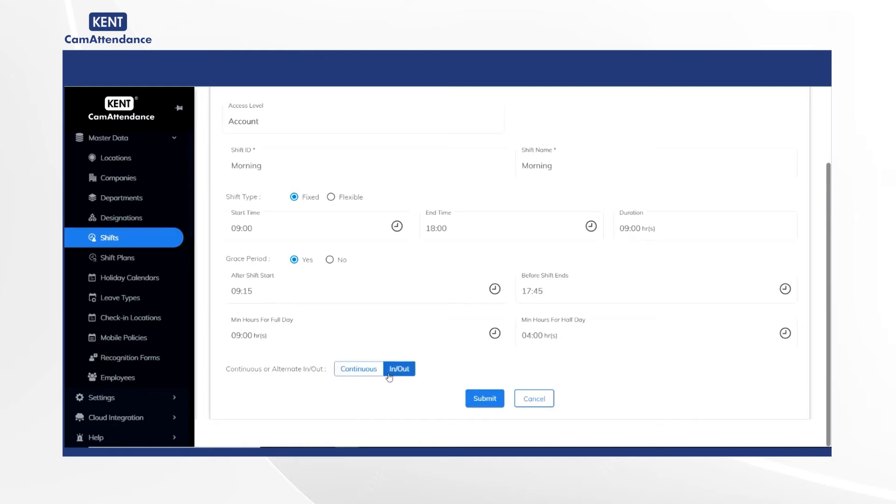
{"action": "left_click", "coordinate": [369, 373]}
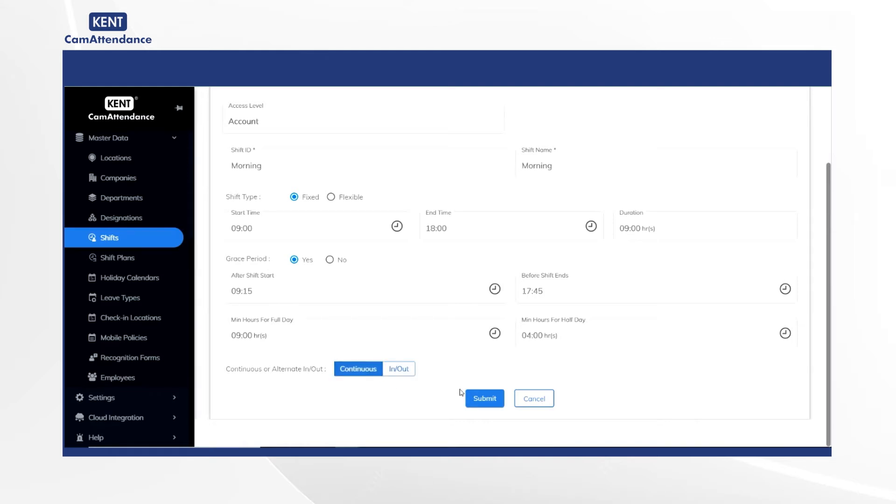
{"action": "left_click", "coordinate": [483, 398]}
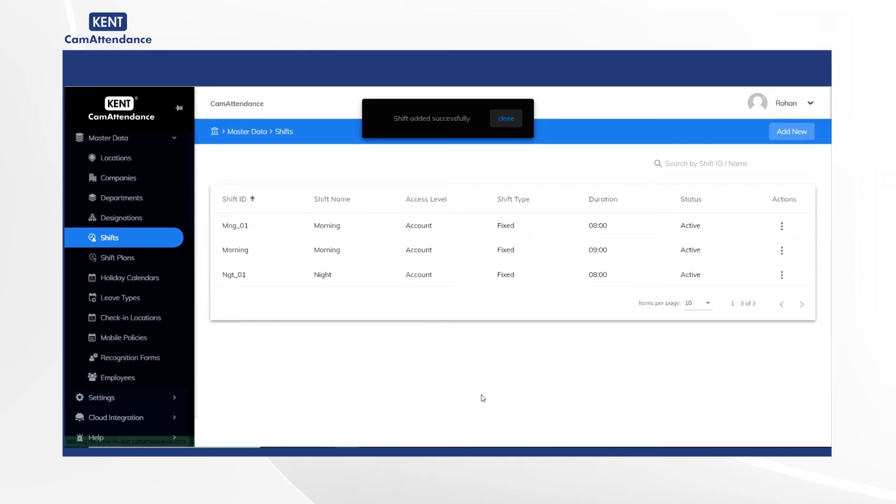
Step: Start another new shift with Night as both its shift ID and shift name
{"action": "left_click", "coordinate": [802, 134]}
{"action": "left_click", "coordinate": [368, 257]}
{"action": "type", "text": "Night"}
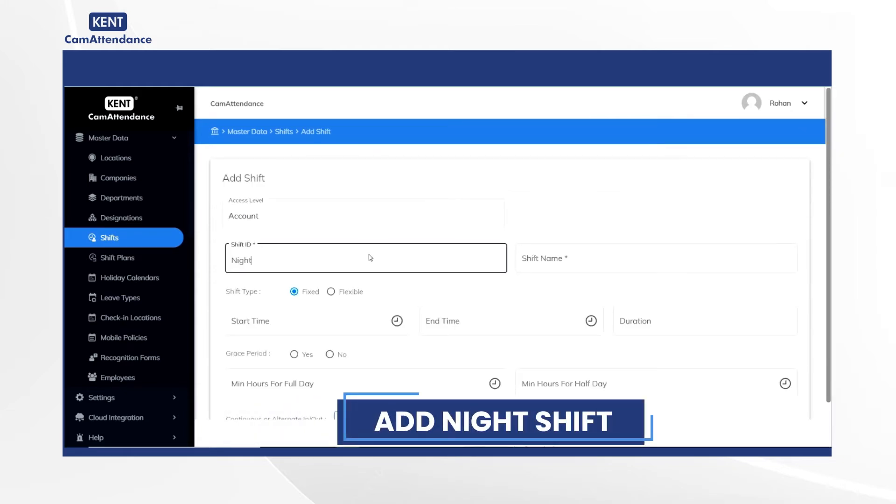
{"action": "left_click", "coordinate": [624, 269]}
{"action": "type", "text": "Night"}
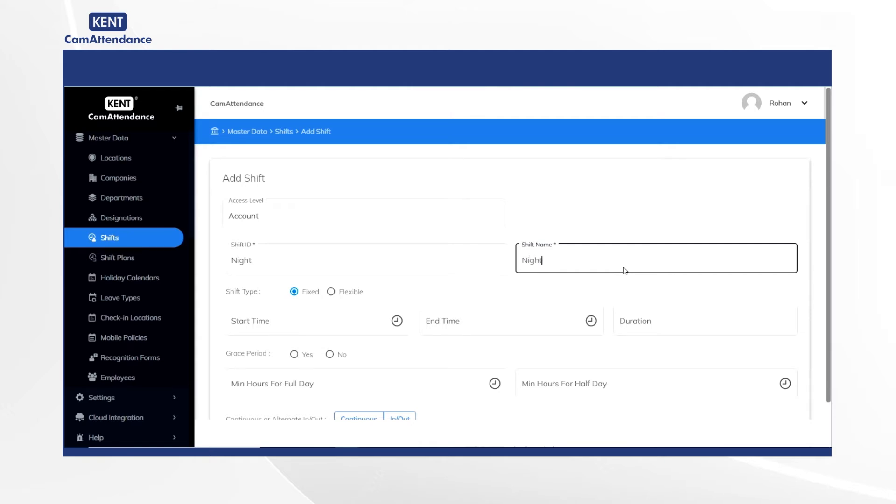
Step: Set the Night shift's start time to 22:00 and its end time to 06:00
{"action": "left_click", "coordinate": [396, 323]}
{"action": "left_click", "coordinate": [415, 256]}
{"action": "left_click", "coordinate": [483, 364]}
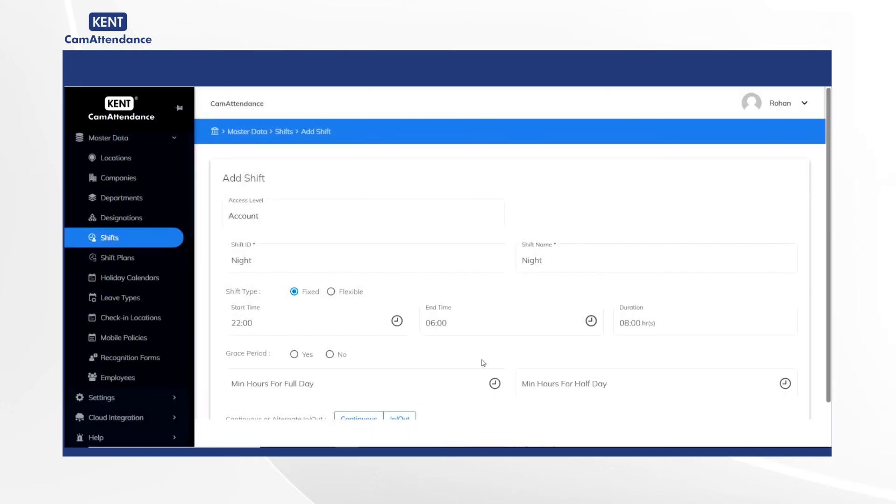
Step: Enable the Night shift's grace period, with 22:10 after shift start and 06:00 before shift ends
{"action": "scroll", "coordinate": [483, 363], "scroll_direction": "down", "scroll_amount": 1}
{"action": "left_click", "coordinate": [495, 335]}
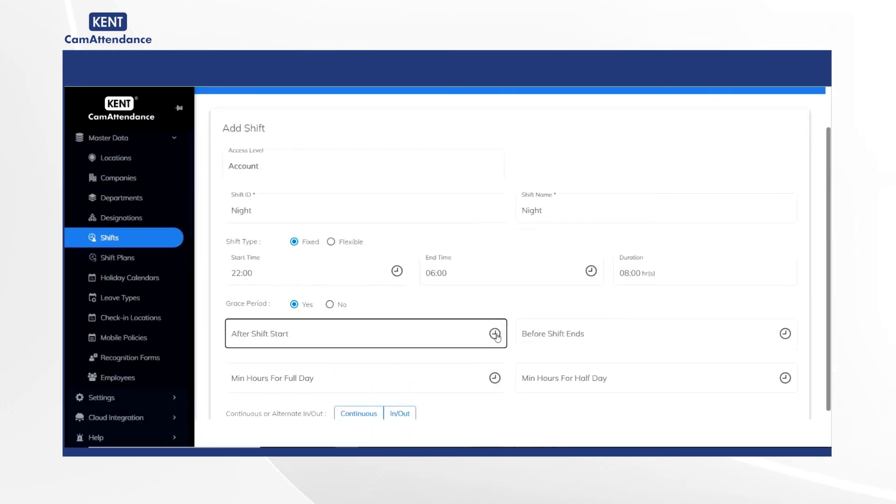
{"action": "left_click", "coordinate": [465, 181]}
{"action": "left_click", "coordinate": [495, 248]}
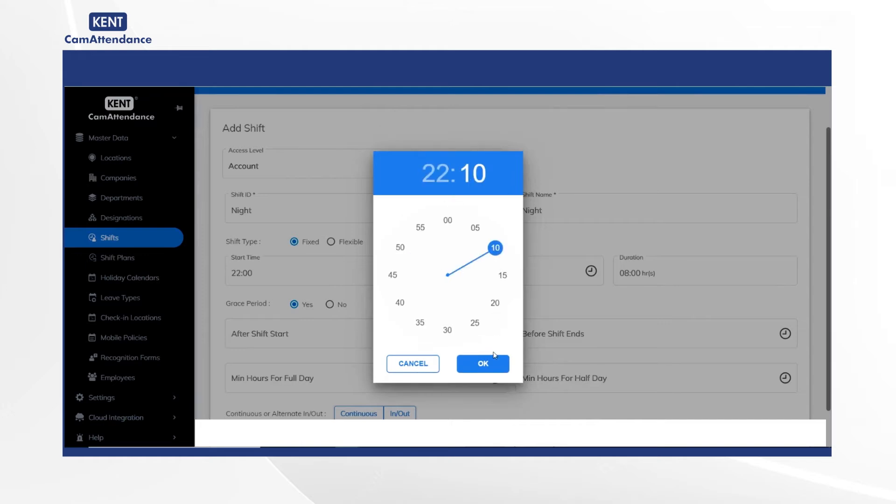
{"action": "left_click", "coordinate": [483, 363]}
{"action": "left_click", "coordinate": [787, 335]}
{"action": "left_click", "coordinate": [476, 362]}
Step: Set the Night shift's minimum hours to 08:00 for a full day and 04:30 for a half day
{"action": "scroll", "coordinate": [479, 365], "scroll_direction": "down", "scroll_amount": 1}
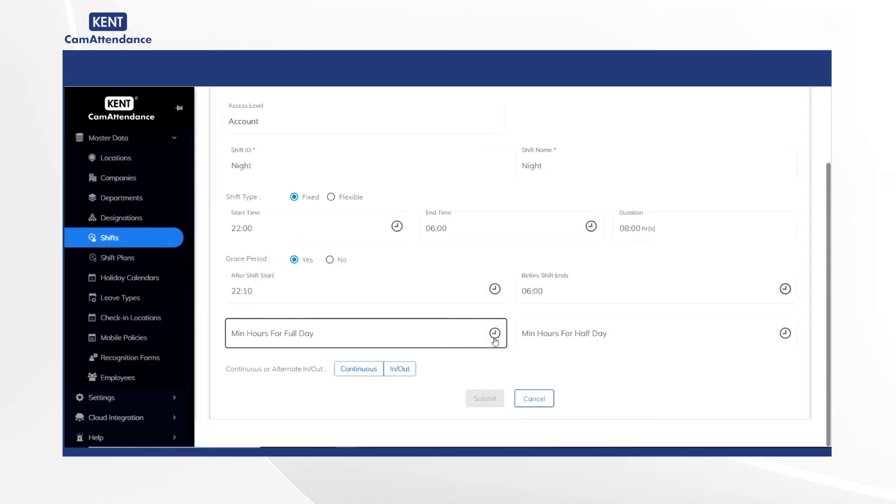
{"action": "left_click", "coordinate": [495, 341]}
{"action": "left_click", "coordinate": [488, 369]}
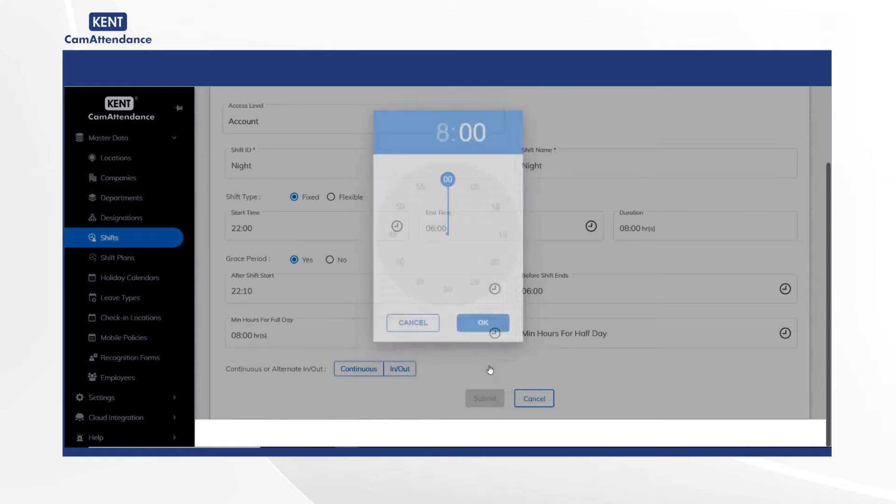
{"action": "left_click", "coordinate": [783, 332]}
{"action": "left_click", "coordinate": [516, 288]}
{"action": "left_click", "coordinate": [446, 328]}
{"action": "left_click", "coordinate": [471, 364]}
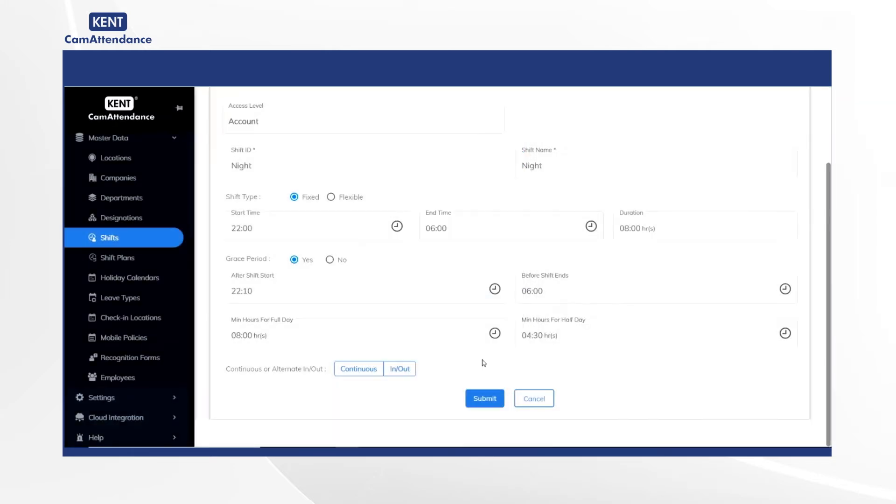
Step: Choose Continuous attendance for the Night shift and submit it
{"action": "left_click", "coordinate": [368, 373]}
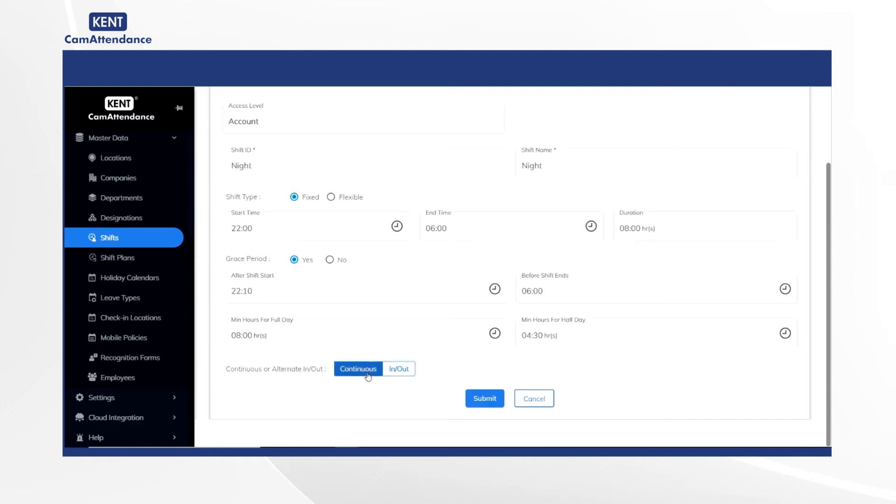
{"action": "left_click", "coordinate": [484, 401]}
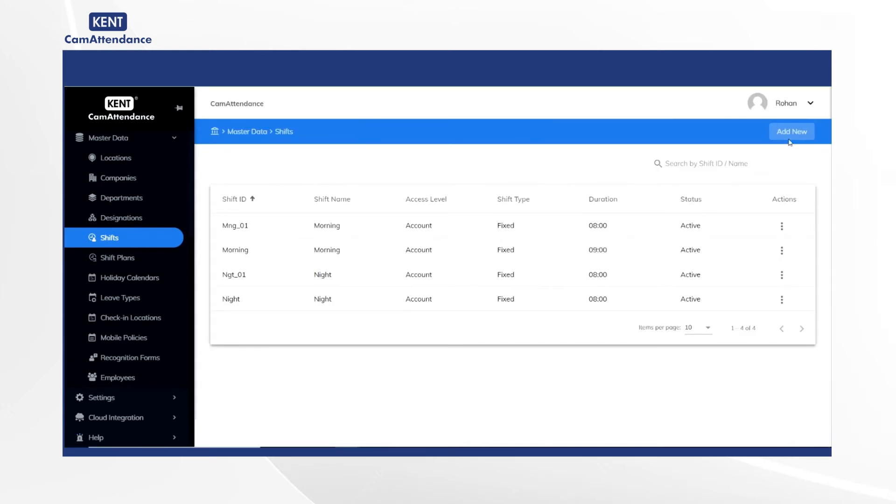
Step: Start a new shift with ID Flexi and name Flexible, and set its shift type to Flexible
{"action": "left_click", "coordinate": [790, 138]}
{"action": "left_click", "coordinate": [410, 257]}
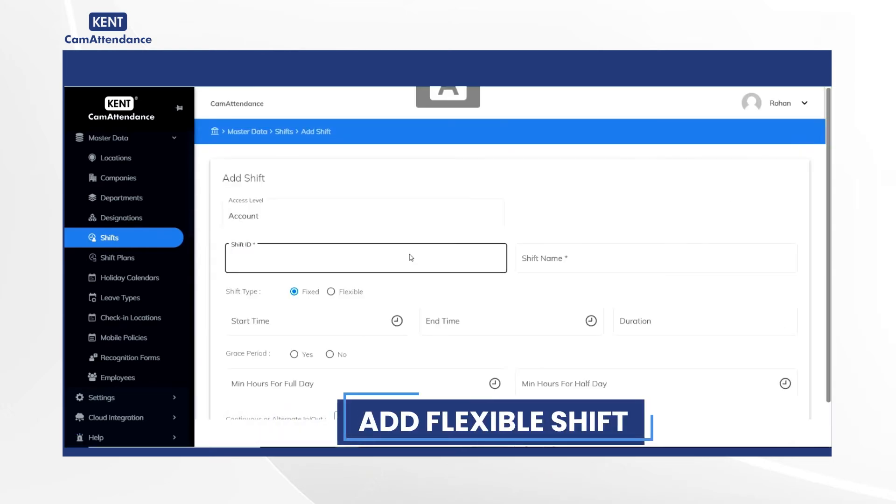
{"action": "type", "text": "Flexi"}
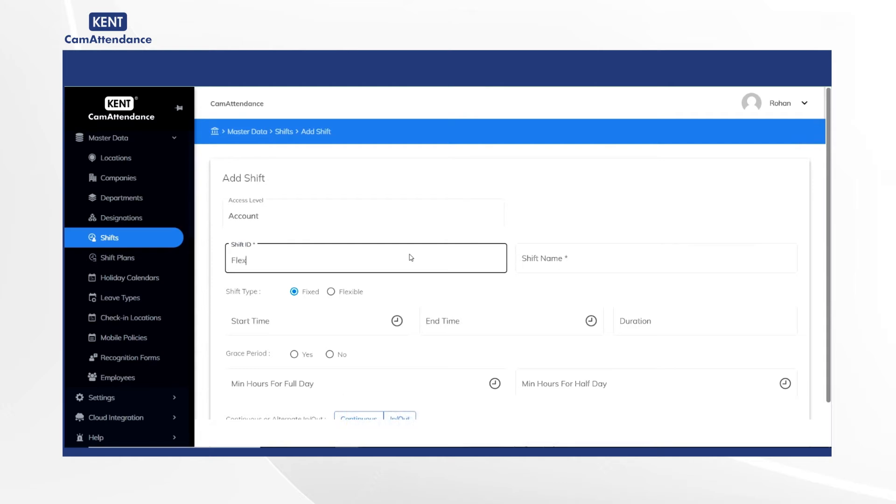
{"action": "left_click", "coordinate": [603, 261]}
{"action": "type", "text": "Flexible"}
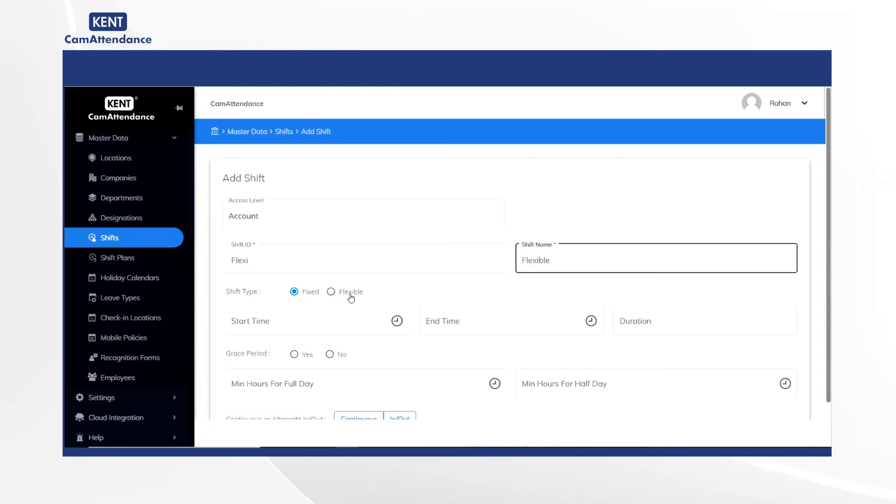
{"action": "left_click", "coordinate": [351, 298]}
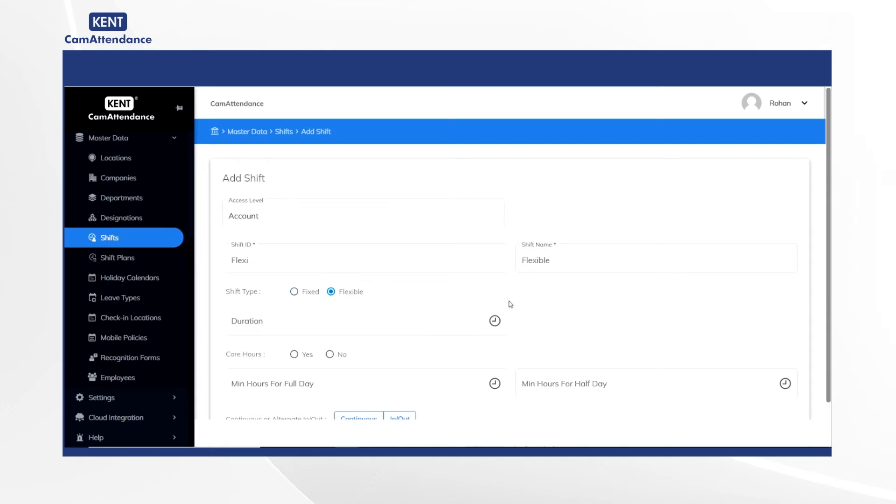
Step: Set the Flexible shift's duration to 08:30 hours and enable core hours from 10:00 to 12:00
{"action": "left_click", "coordinate": [494, 320]}
{"action": "left_click", "coordinate": [476, 367]}
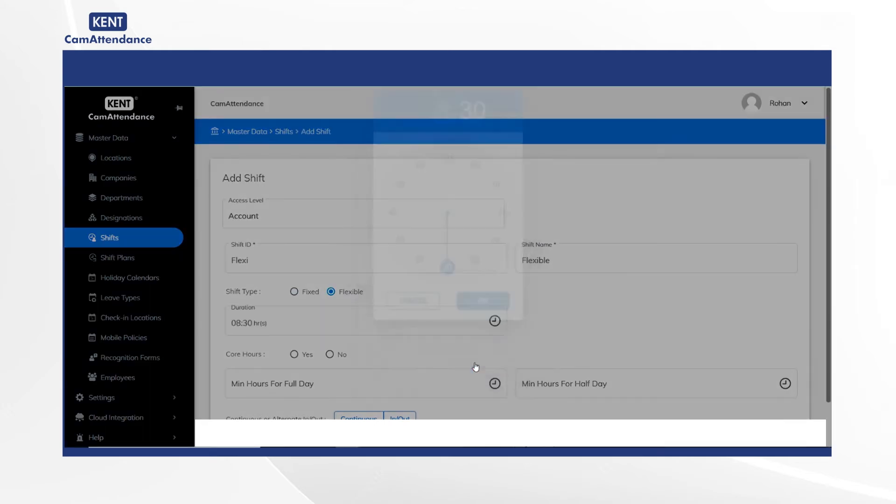
{"action": "left_click", "coordinate": [294, 354]}
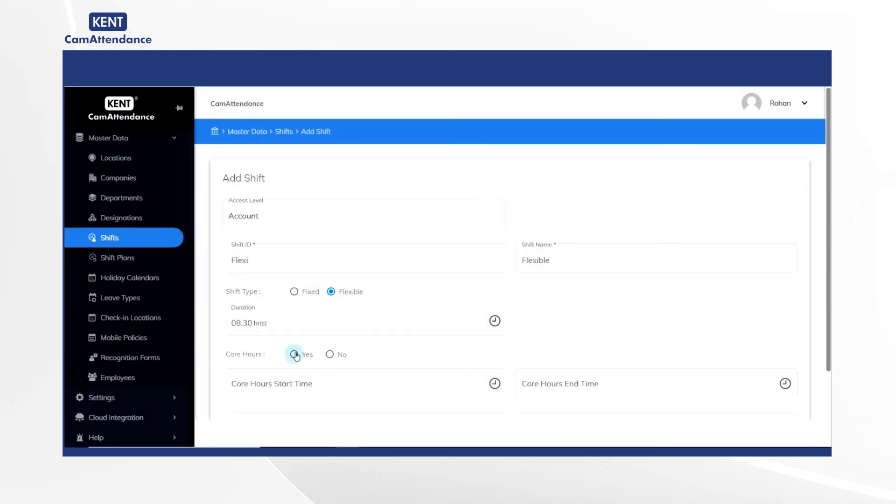
{"action": "scroll", "coordinate": [374, 352], "scroll_direction": "down", "scroll_amount": 2}
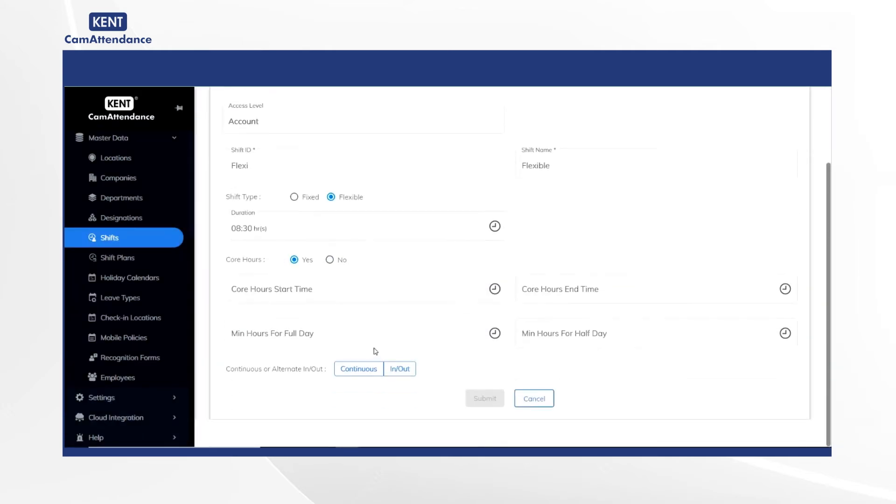
{"action": "left_click", "coordinate": [495, 288]}
{"action": "left_click", "coordinate": [399, 248]}
{"action": "left_click", "coordinate": [498, 363]}
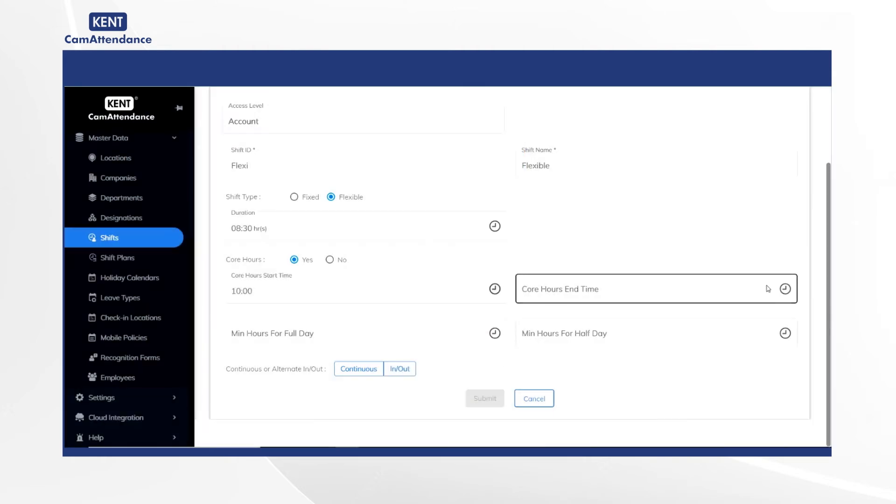
{"action": "left_click", "coordinate": [784, 288]}
{"action": "left_click", "coordinate": [483, 312]}
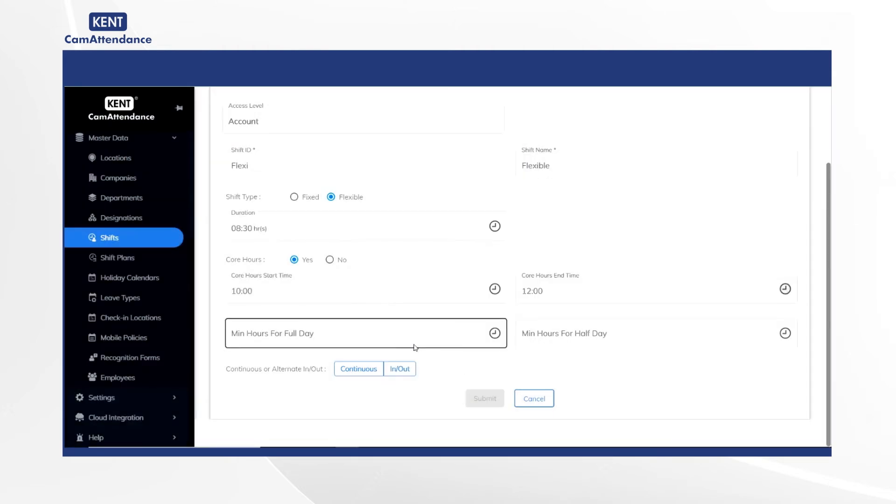
Step: Set the Flexible shift's minimum hours to 08:00 for a full day and 03:00 for a half day
{"action": "left_click", "coordinate": [494, 333]}
{"action": "left_click", "coordinate": [402, 307]}
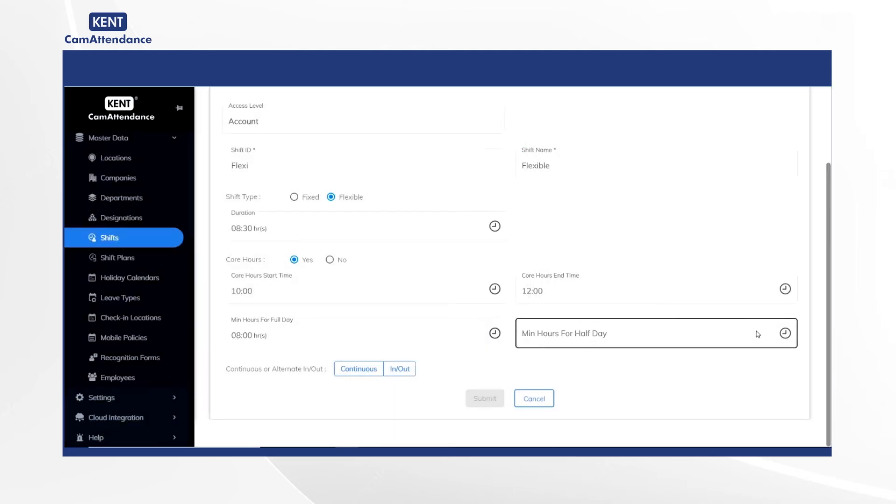
{"action": "left_click", "coordinate": [785, 333]}
{"action": "left_click", "coordinate": [499, 223]}
{"action": "left_click", "coordinate": [480, 364]}
Step: Choose Continuous attendance for the Flexible shift and submit it
{"action": "left_click", "coordinate": [358, 373]}
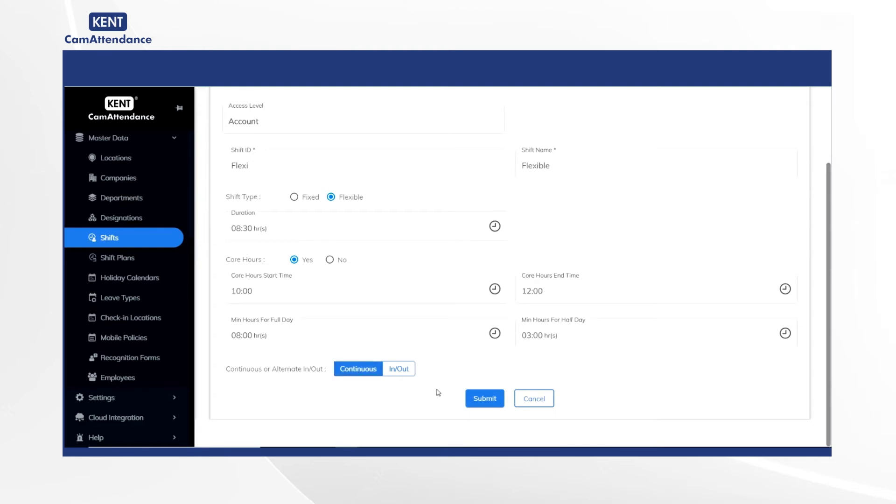
{"action": "left_click", "coordinate": [484, 398]}
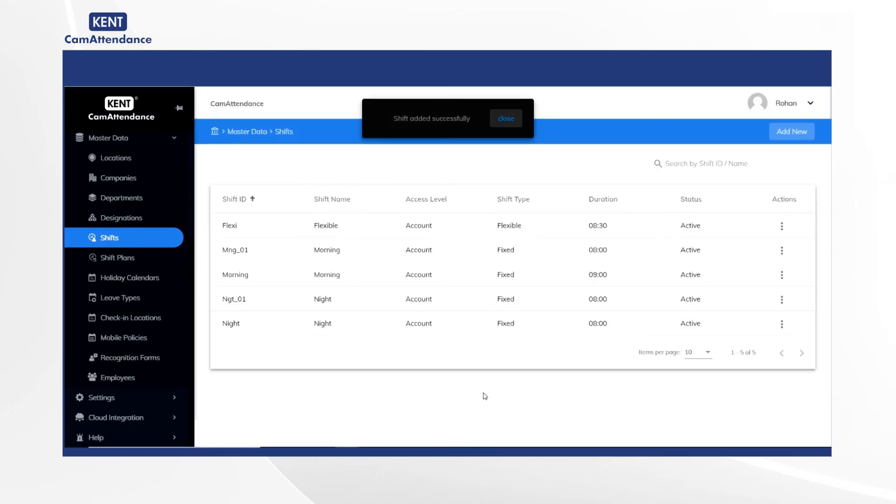
Step: Start a new shift plan at Account access level with Morning as both its ID and name
{"action": "left_click", "coordinate": [116, 257]}
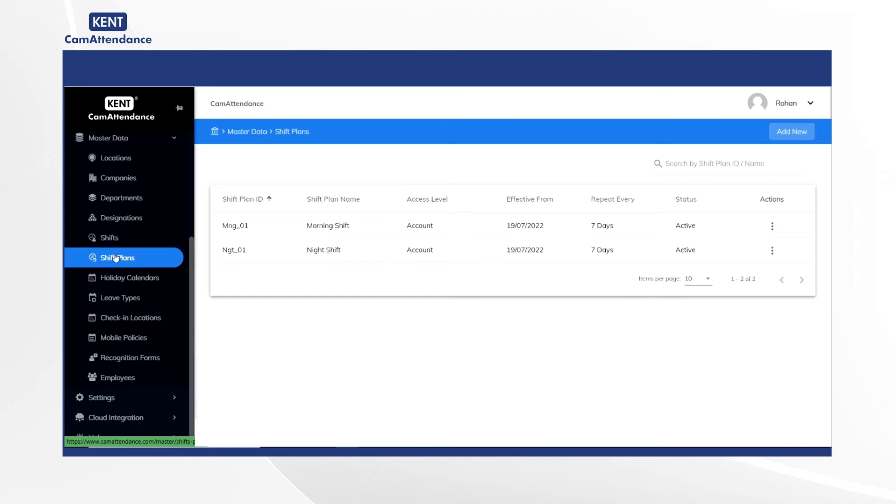
{"action": "left_click", "coordinate": [790, 133]}
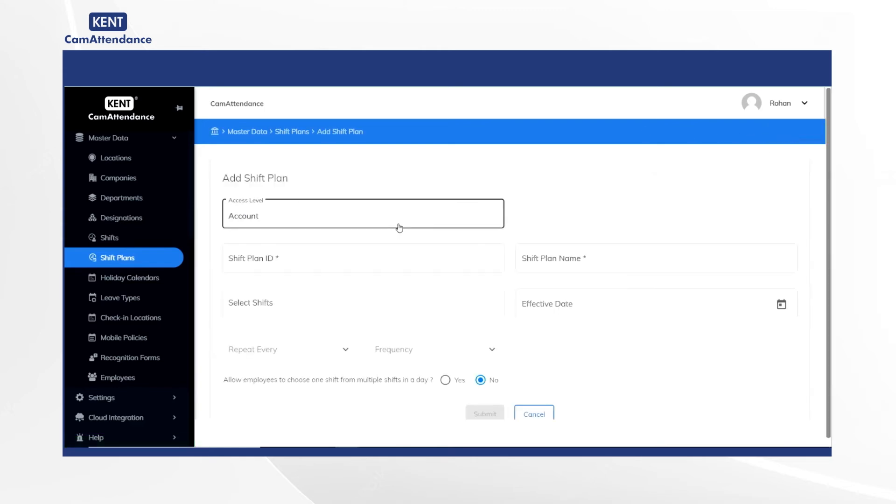
{"action": "left_click", "coordinate": [398, 227]}
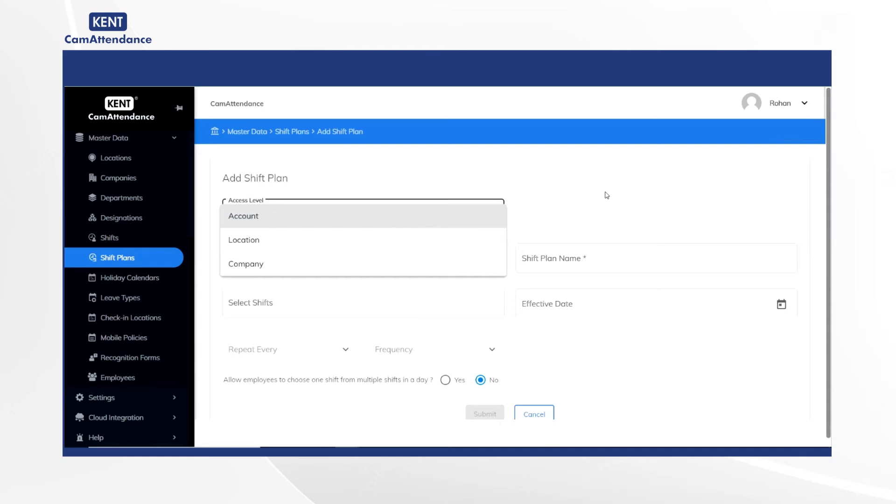
{"action": "left_click", "coordinate": [576, 225]}
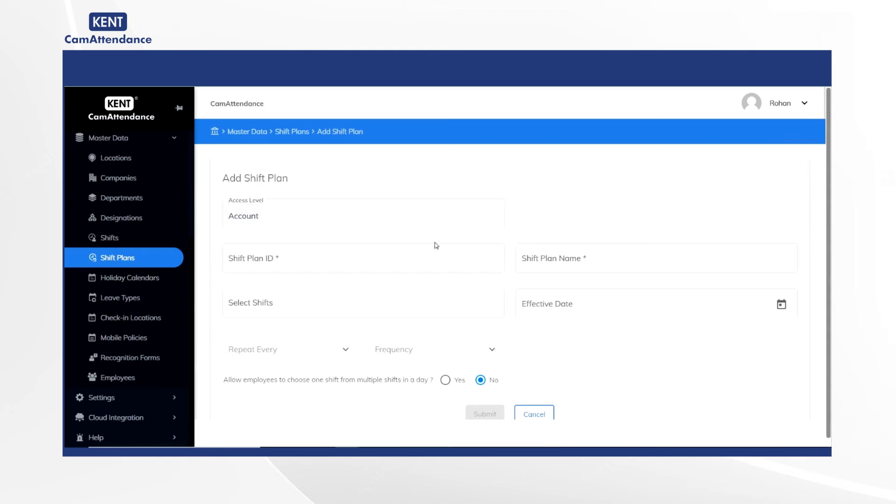
{"action": "left_click", "coordinate": [351, 258]}
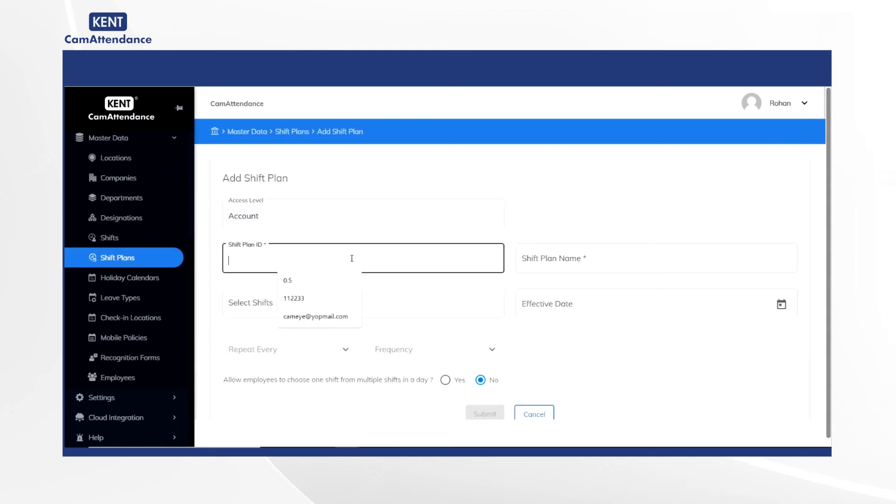
{"action": "type", "text": "Morn"}
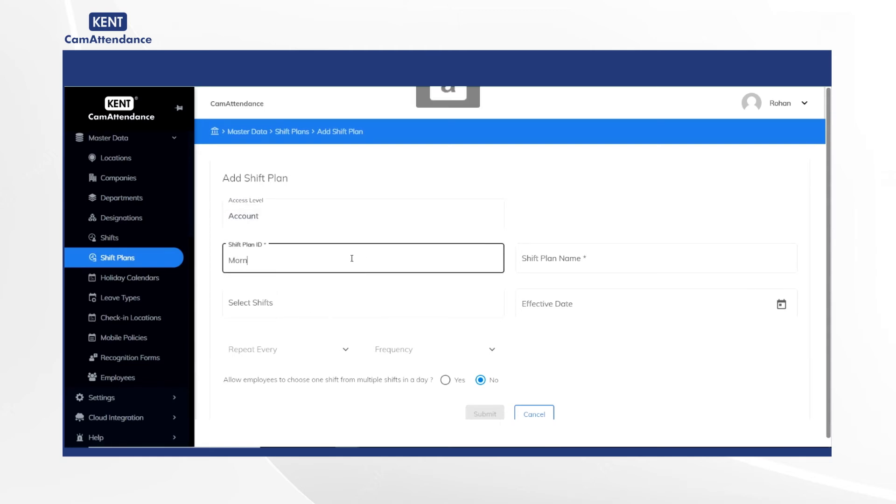
{"action": "type", "text": "ing"}
{"action": "left_click", "coordinate": [585, 259]}
{"action": "type", "text": "Mornin"}
Step: Include the shift with ID Morning in the plan and set the effective date to 1/7/2022
{"action": "left_click", "coordinate": [460, 303]}
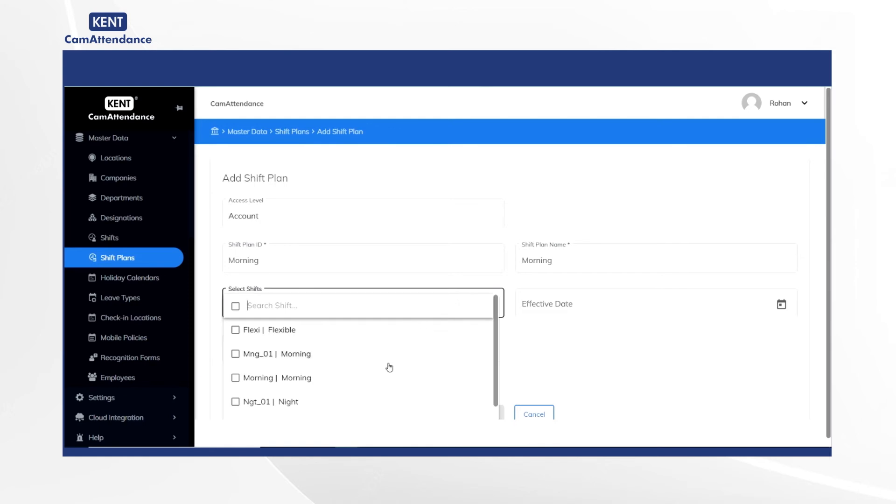
{"action": "left_click", "coordinate": [380, 381]}
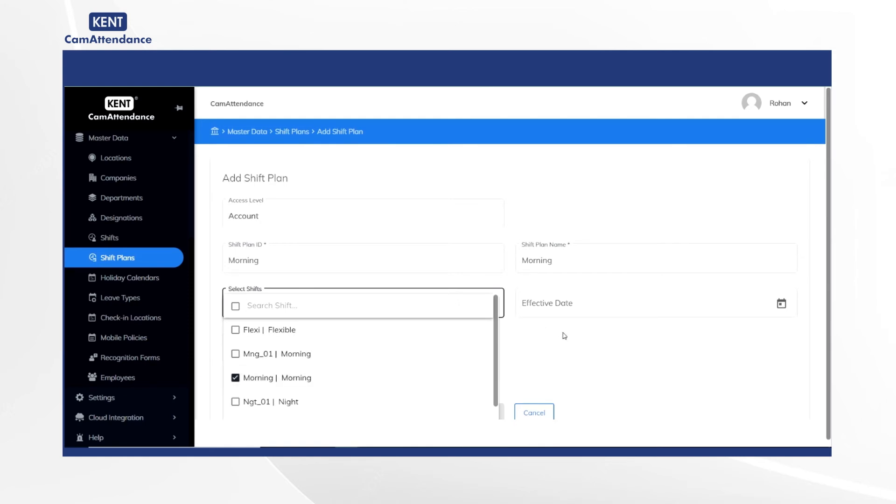
{"action": "left_click", "coordinate": [568, 342]}
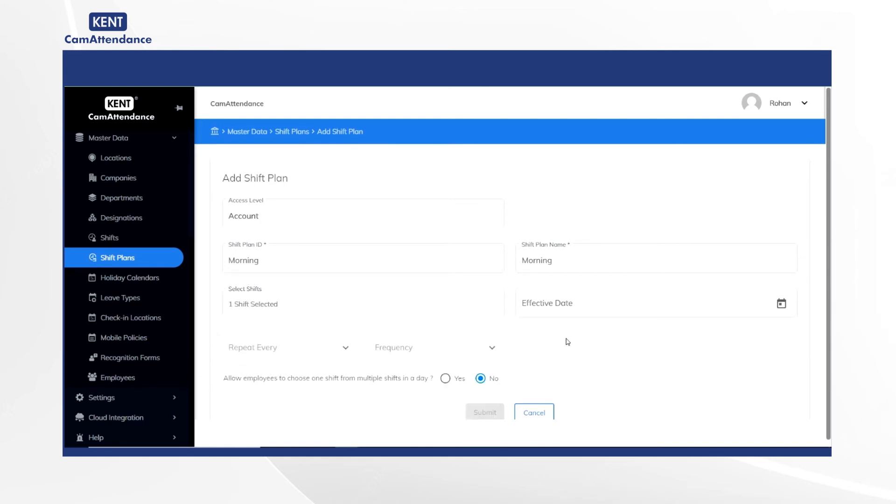
{"action": "left_click", "coordinate": [781, 301]}
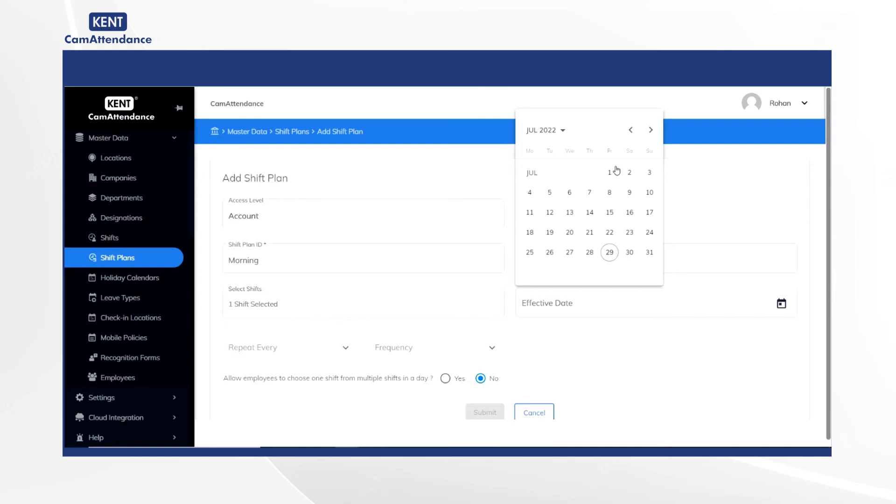
{"action": "left_click", "coordinate": [615, 169]}
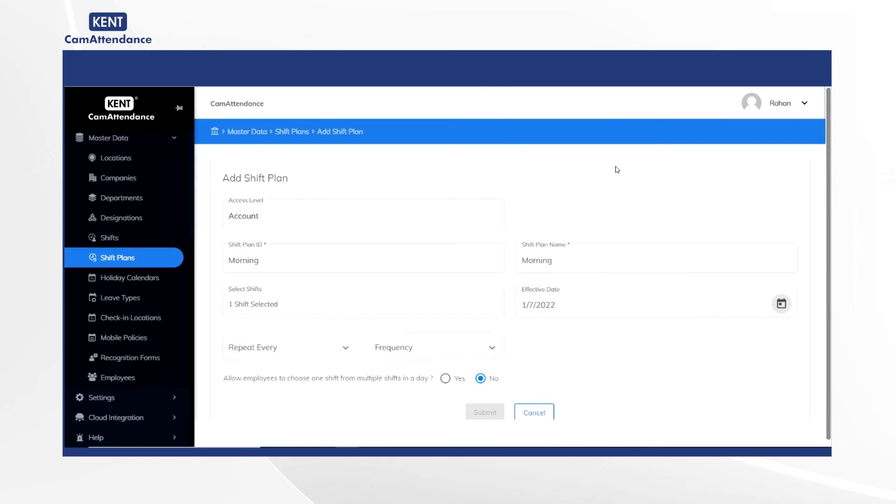
Step: Set the Morning shift plan to repeat every 7 days
{"action": "left_click", "coordinate": [340, 356]}
{"action": "scroll", "coordinate": [306, 324], "scroll_direction": "down", "scroll_amount": 3}
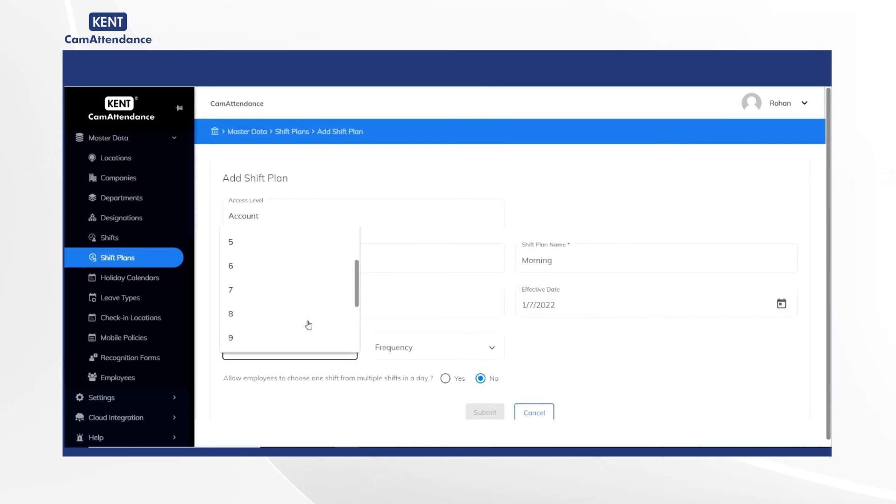
{"action": "left_click", "coordinate": [289, 289]}
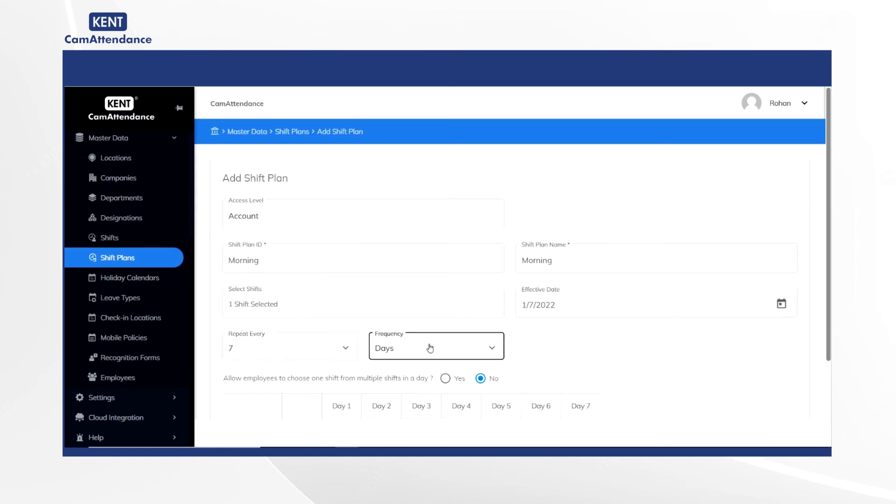
{"action": "left_click", "coordinate": [430, 347]}
{"action": "left_click", "coordinate": [429, 348]}
Step: Mark Sunday (Day 3) as weekly off, and submit the plan with the Morning shift applied through the All option
{"action": "scroll", "coordinate": [566, 368], "scroll_direction": "down", "scroll_amount": 2}
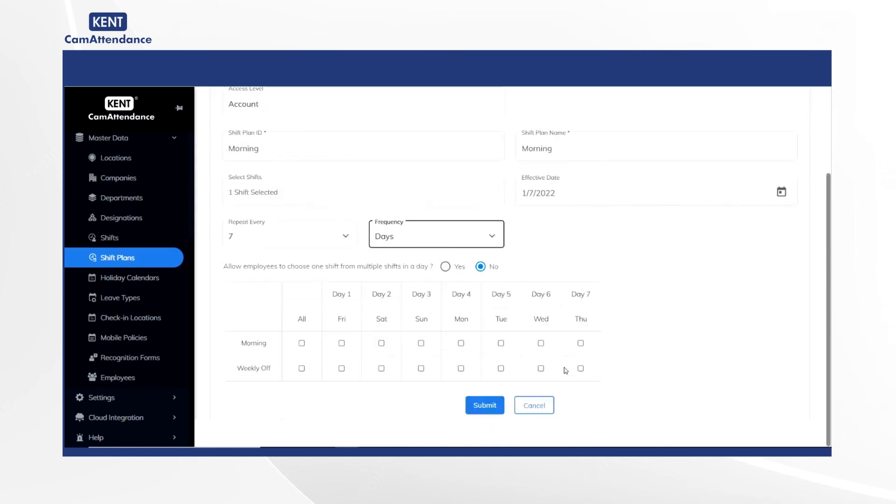
{"action": "left_click", "coordinate": [421, 369]}
{"action": "left_click", "coordinate": [421, 370]}
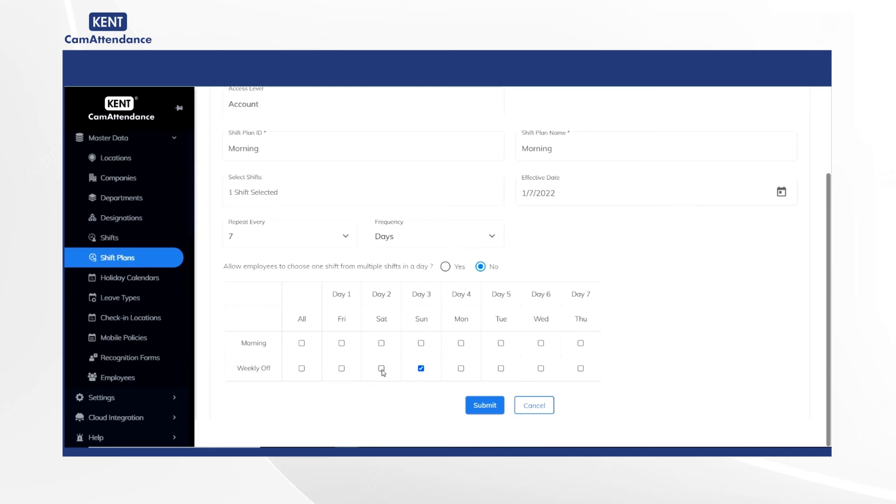
{"action": "left_click", "coordinate": [302, 344]}
{"action": "left_click", "coordinate": [484, 405]}
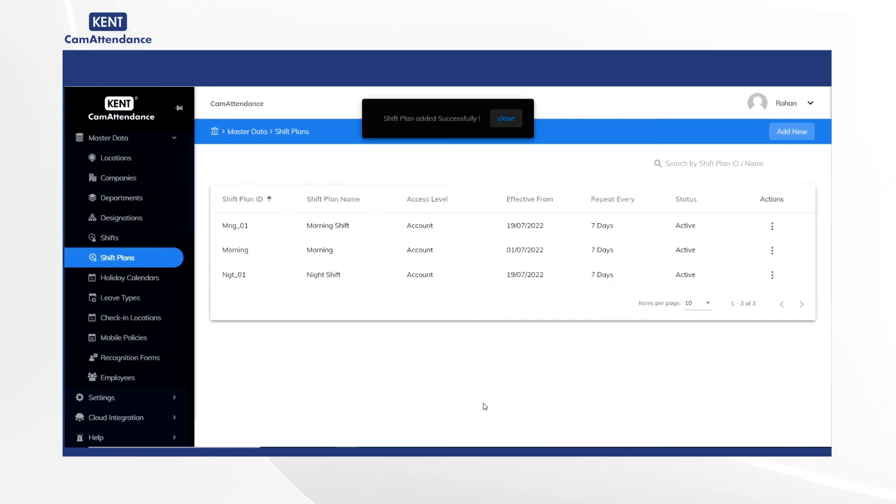
Step: Start another shift plan at Account access level with Dynamic as both its ID and name
{"action": "left_click", "coordinate": [801, 134]}
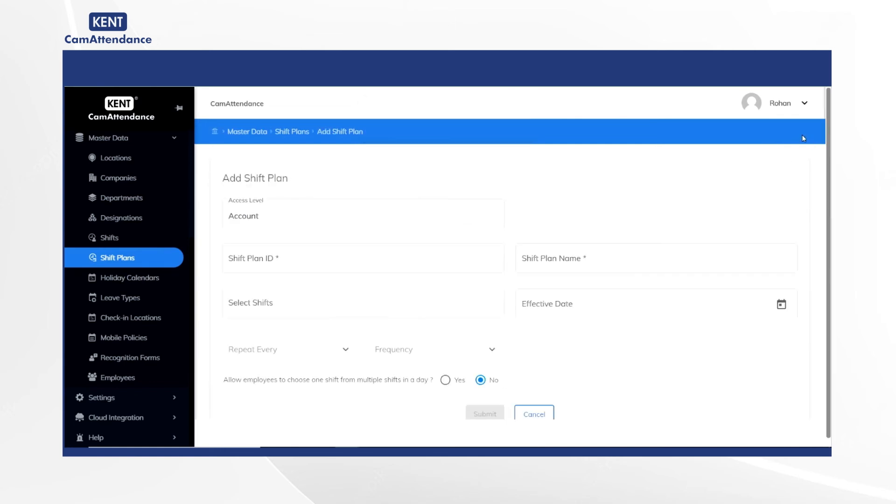
{"action": "left_click", "coordinate": [307, 216]}
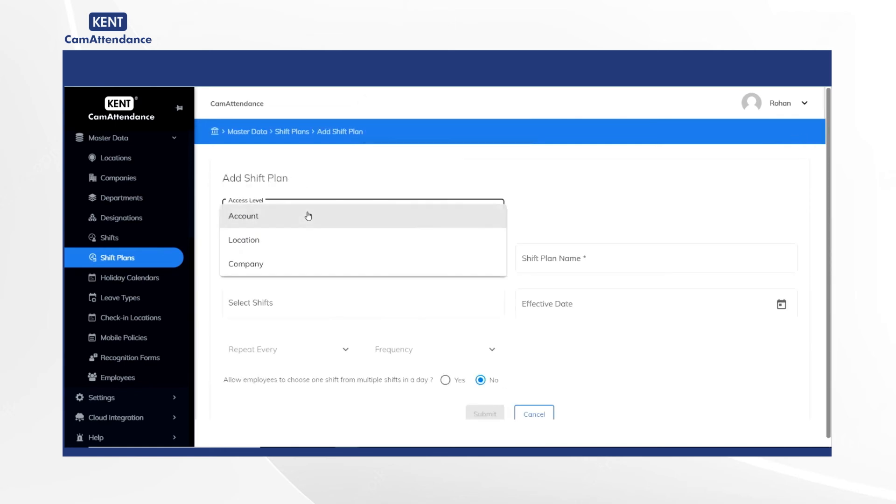
{"action": "left_click", "coordinate": [551, 207]}
{"action": "left_click", "coordinate": [325, 264]}
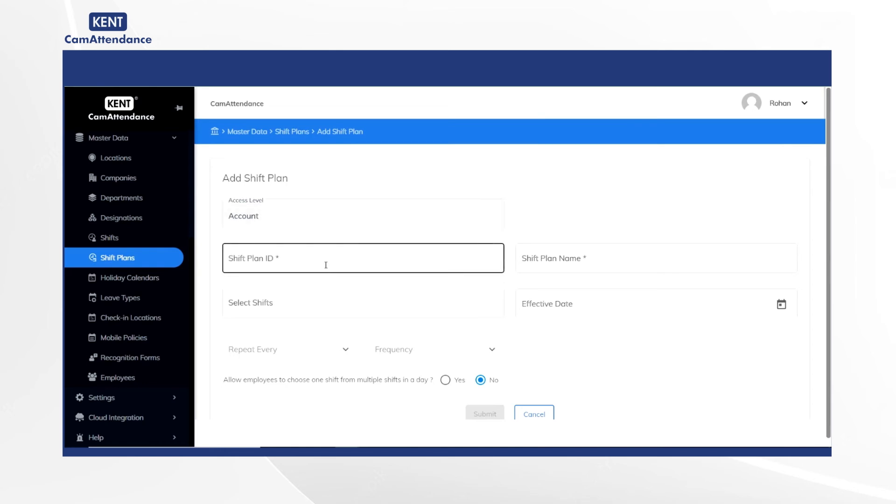
{"action": "type", "text": "Dy"}
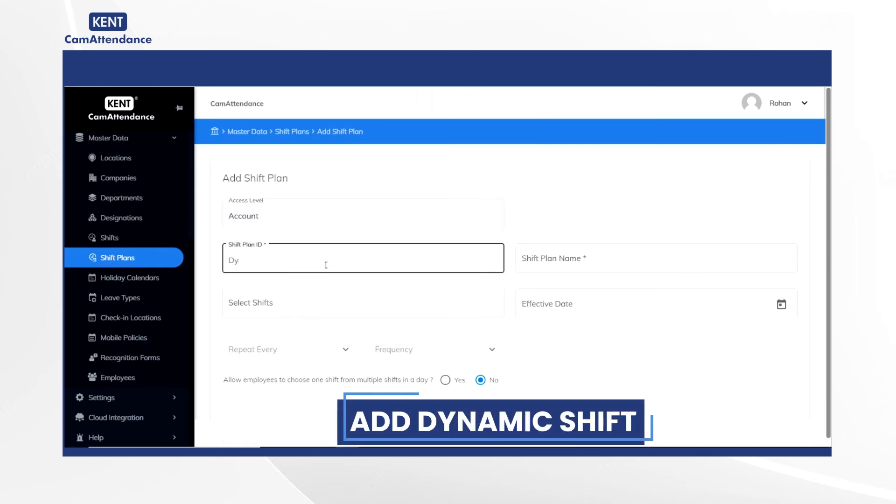
{"action": "type", "text": "namic"}
{"action": "left_click", "coordinate": [561, 262]}
{"action": "type", "text": "Dynamic"}
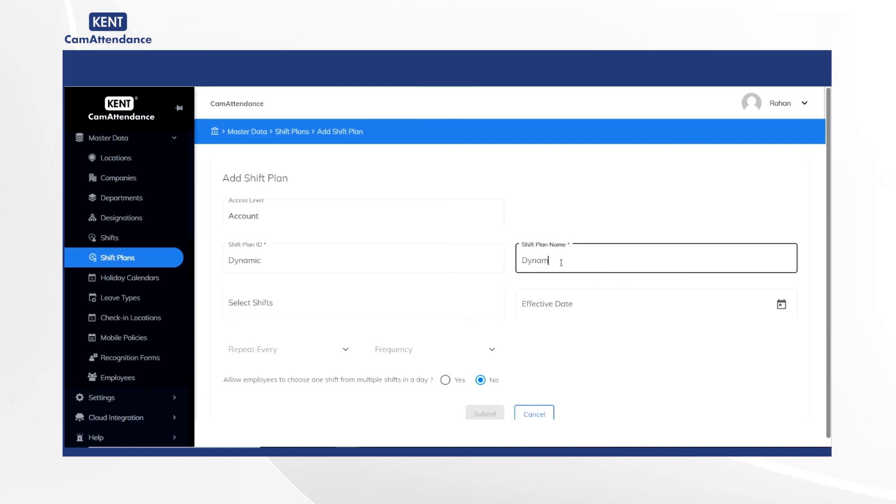
Step: Include the shifts with IDs Morning and Night in the Dynamic plan and set the effective date to 1/7/2022
{"action": "left_click", "coordinate": [468, 294]}
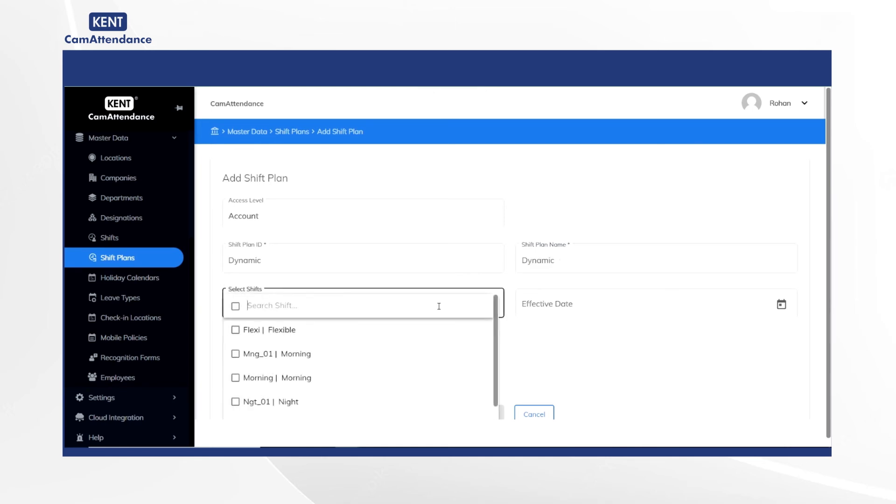
{"action": "left_click", "coordinate": [363, 371]}
{"action": "left_click", "coordinate": [320, 409]}
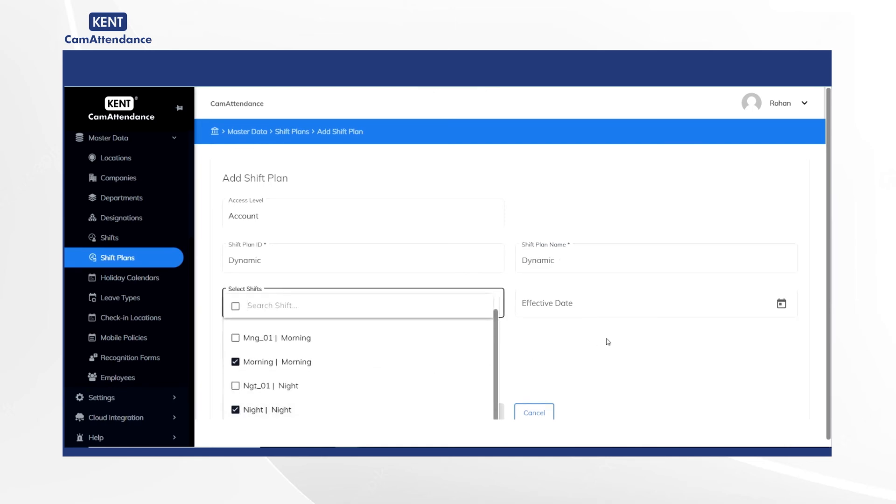
{"action": "left_click", "coordinate": [625, 330]}
{"action": "left_click", "coordinate": [787, 304]}
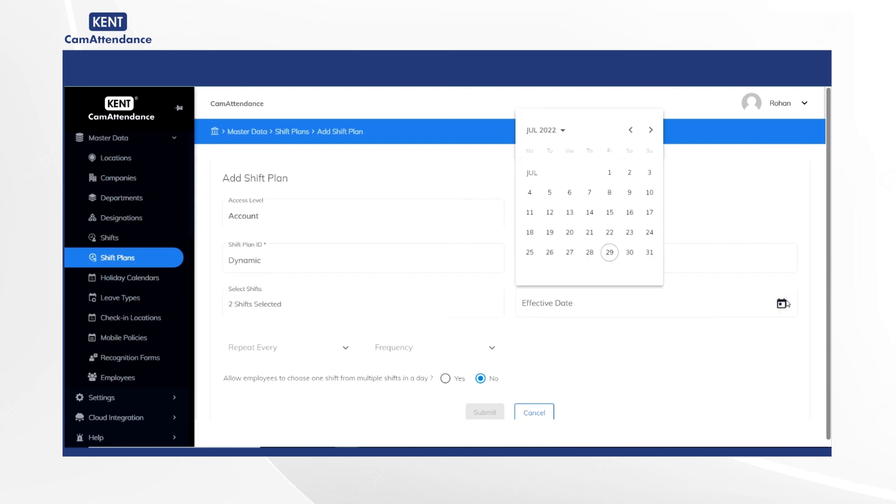
{"action": "left_click", "coordinate": [611, 173]}
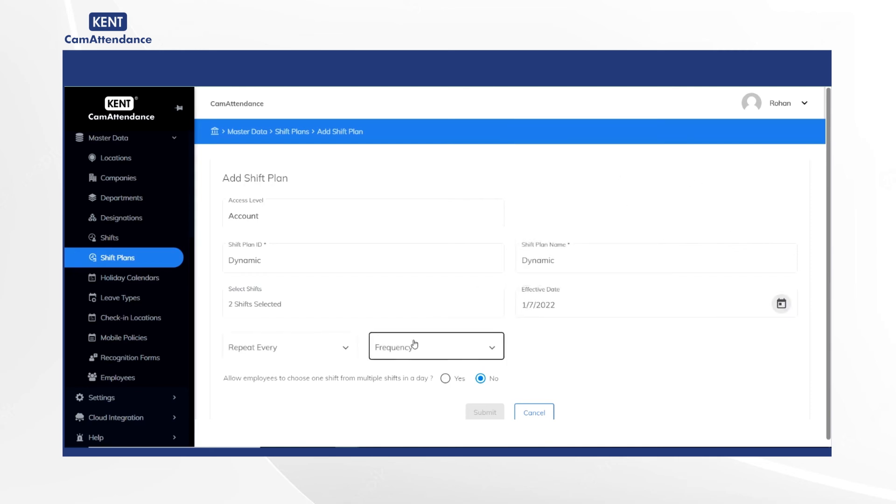
Step: Set the Dynamic shift plan to repeat every 14 days
{"action": "left_click", "coordinate": [325, 348]}
{"action": "scroll", "coordinate": [317, 332], "scroll_direction": "down", "scroll_amount": 5}
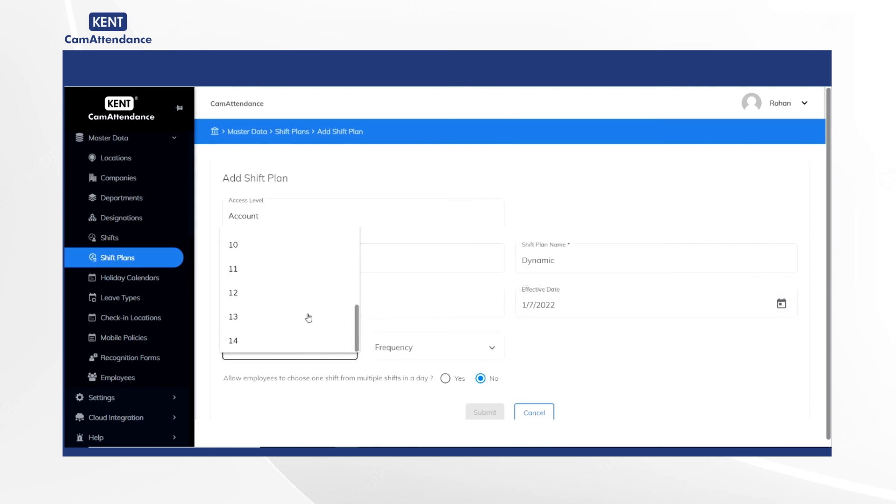
{"action": "left_click", "coordinate": [292, 340]}
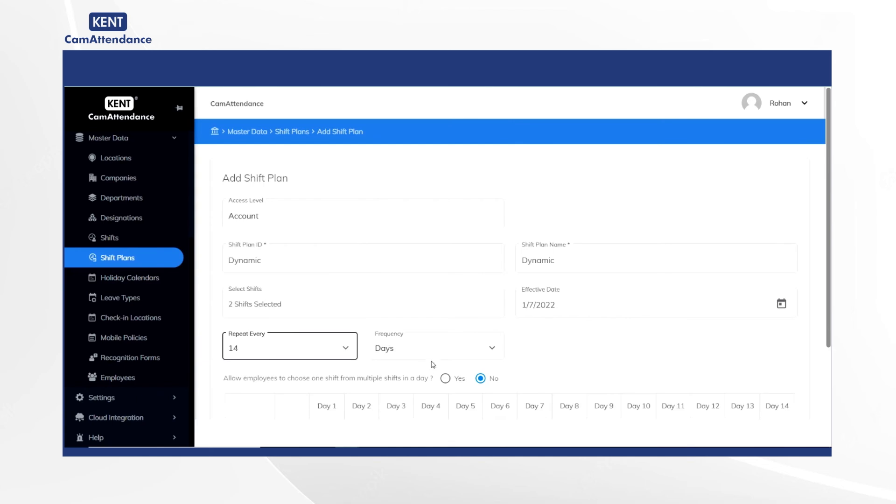
Step: Keep the Dynamic plan's frequency in days and allow employees to choose one shift from multiple shifts in a day
{"action": "left_click", "coordinate": [444, 353]}
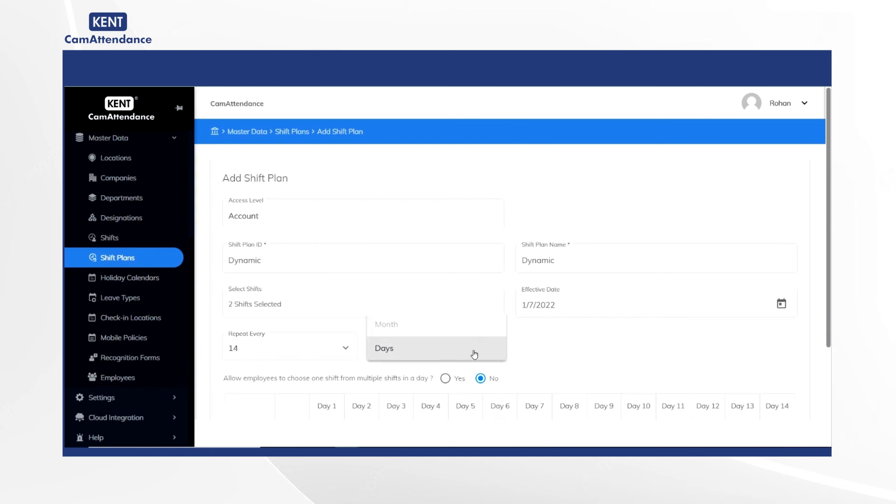
{"action": "left_click", "coordinate": [444, 351]}
{"action": "scroll", "coordinate": [548, 363], "scroll_direction": "down", "scroll_amount": 3}
{"action": "left_click", "coordinate": [455, 244]}
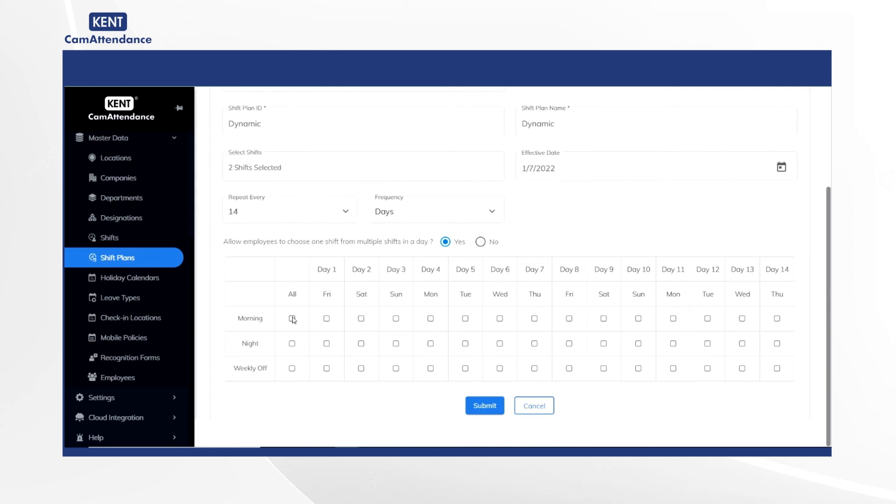
Step: Assign both the Morning and Night shifts to all 14 days and submit the Dynamic shift plan
{"action": "left_click", "coordinate": [292, 319]}
{"action": "left_click", "coordinate": [292, 344]}
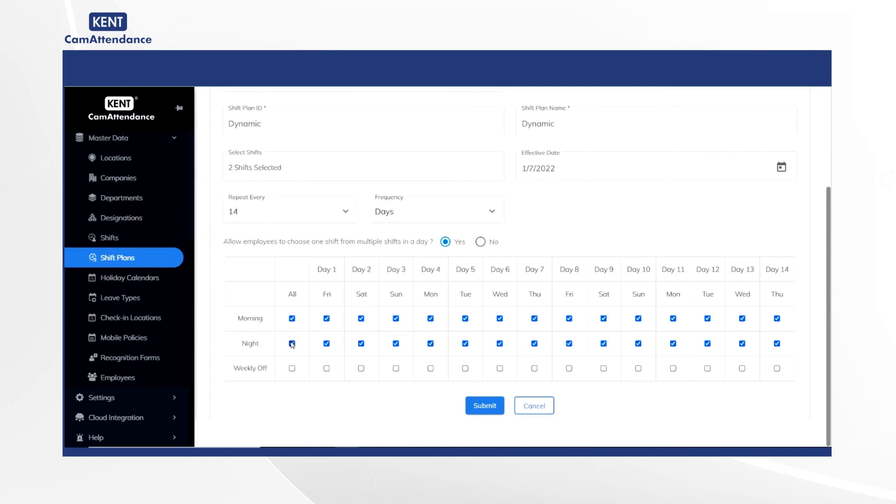
{"action": "left_click", "coordinate": [482, 405]}
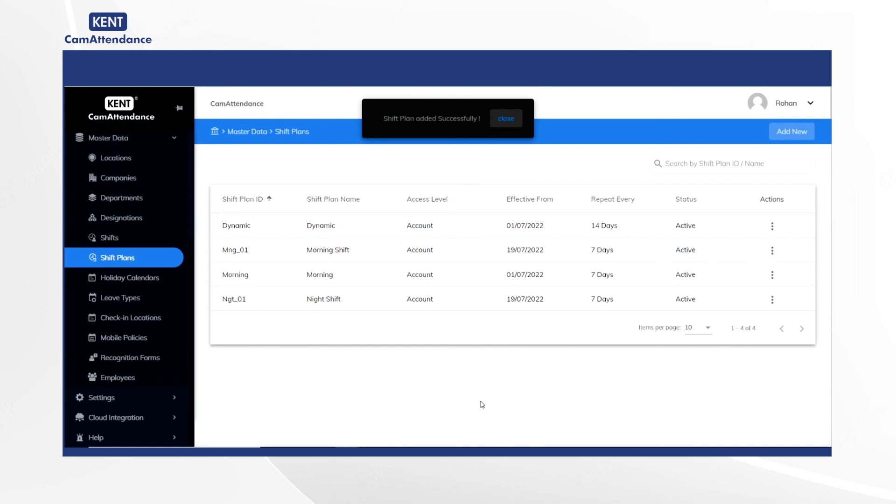
Step: Start another shift plan with Flexi as its ID and Flexible as its name
{"action": "left_click", "coordinate": [791, 131]}
{"action": "left_click", "coordinate": [338, 251]}
{"action": "left_click", "coordinate": [333, 256]}
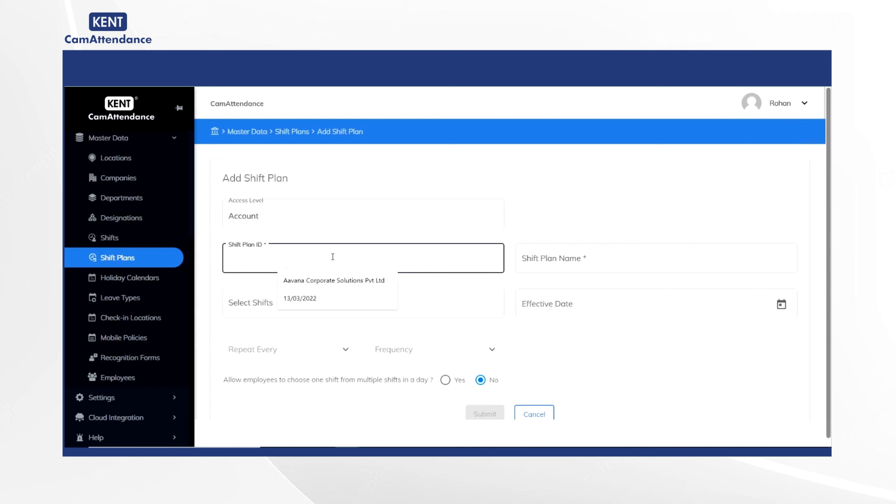
{"action": "type", "text": "Flexi"}
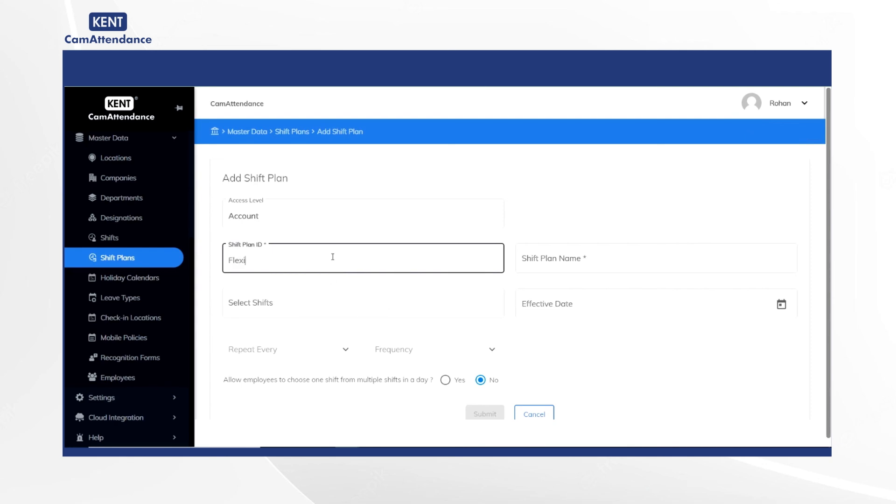
{"action": "left_click", "coordinate": [568, 258]}
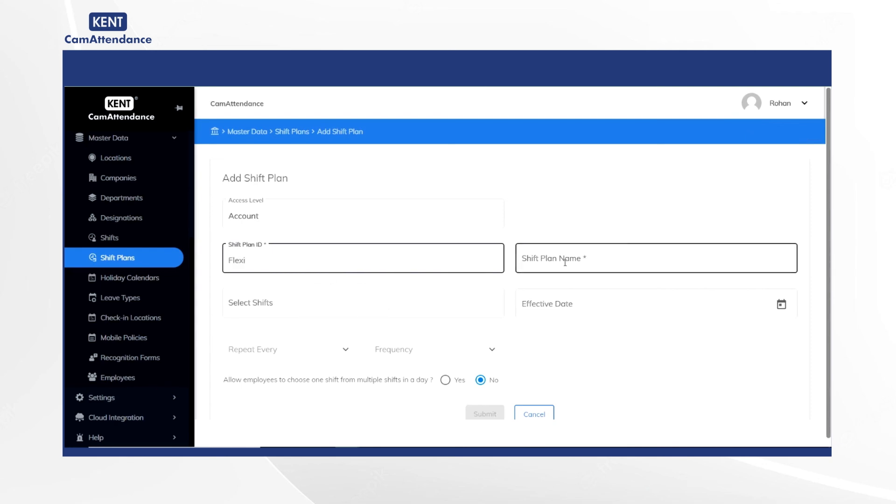
{"action": "type", "text": "Flexible"}
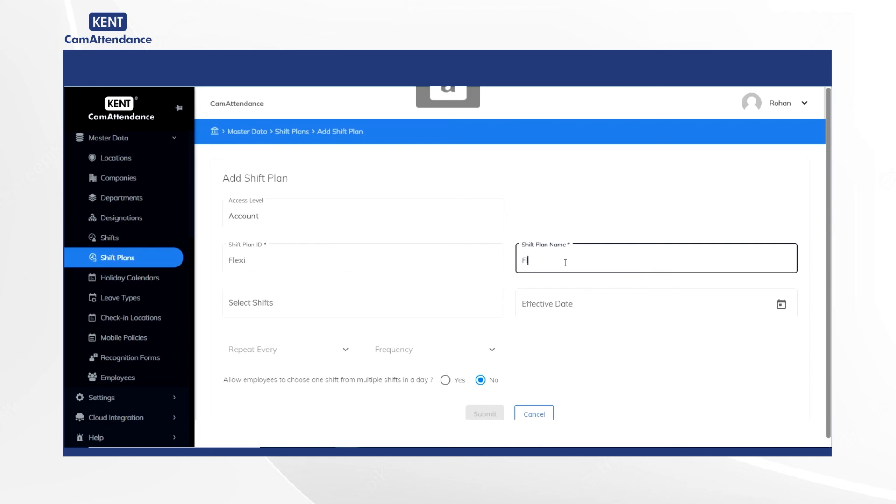
Step: Include the shift with ID Flexi in the Flexible plan and set the effective date to 1/7/2022
{"action": "left_click", "coordinate": [372, 298]}
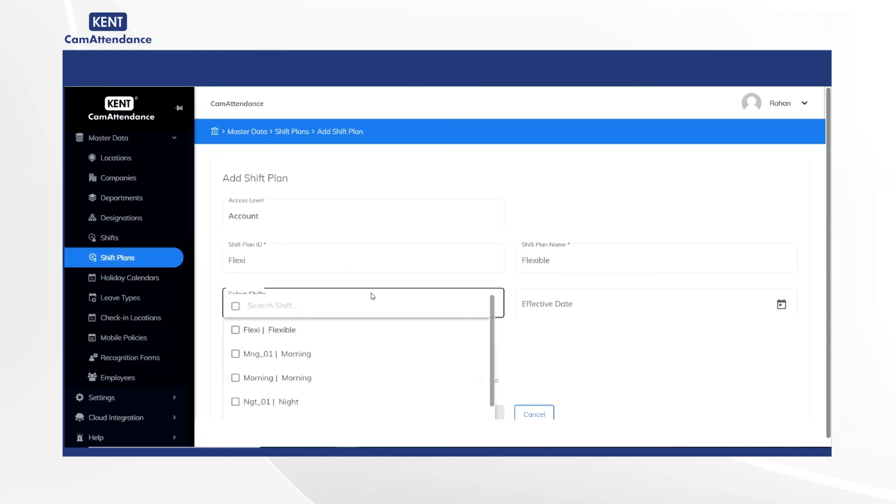
{"action": "left_click", "coordinate": [347, 332]}
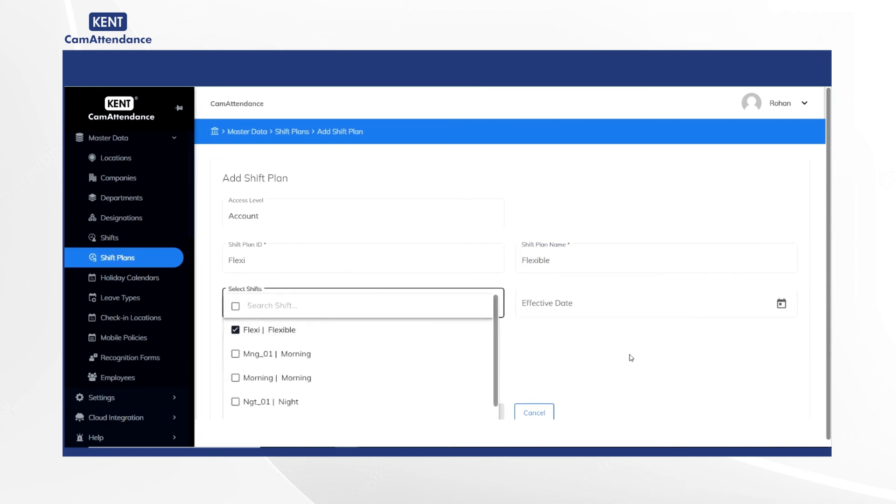
{"action": "left_click", "coordinate": [646, 345]}
{"action": "left_click", "coordinate": [781, 303]}
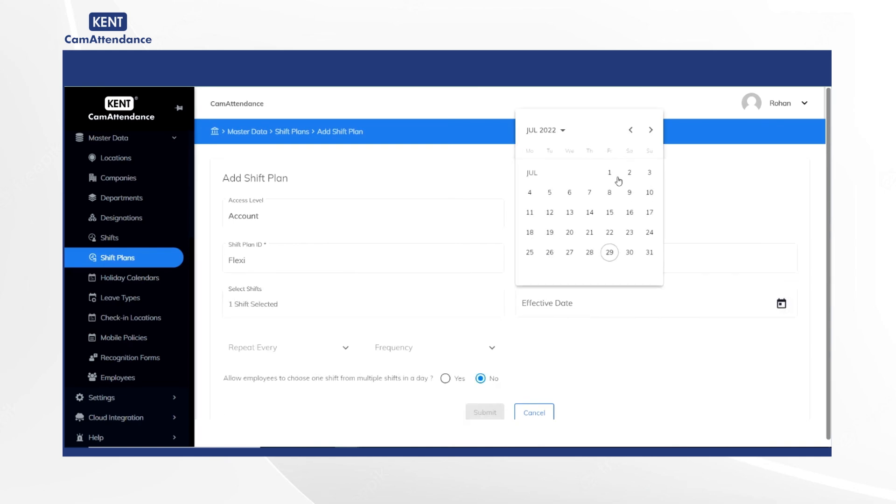
{"action": "left_click", "coordinate": [616, 178]}
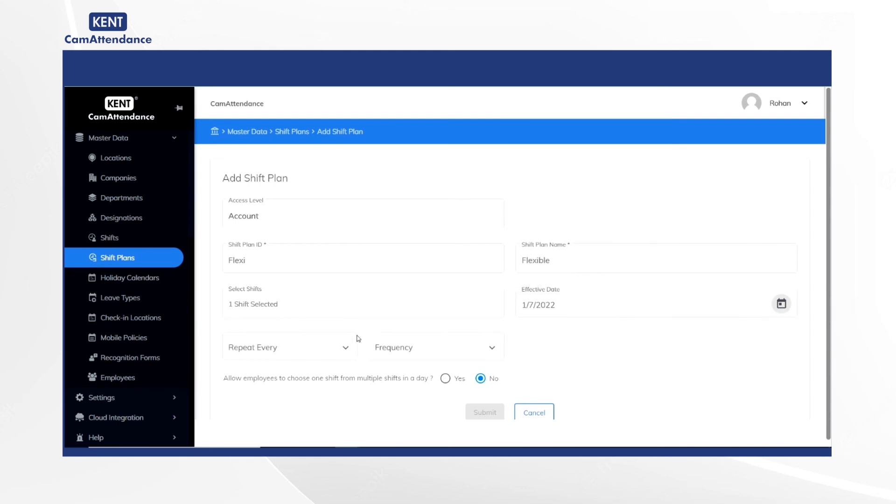
Step: Set the Flexible shift plan to repeat every 7 days
{"action": "left_click", "coordinate": [346, 346]}
{"action": "scroll", "coordinate": [345, 343], "scroll_direction": "down", "scroll_amount": 2}
{"action": "left_click", "coordinate": [301, 325]}
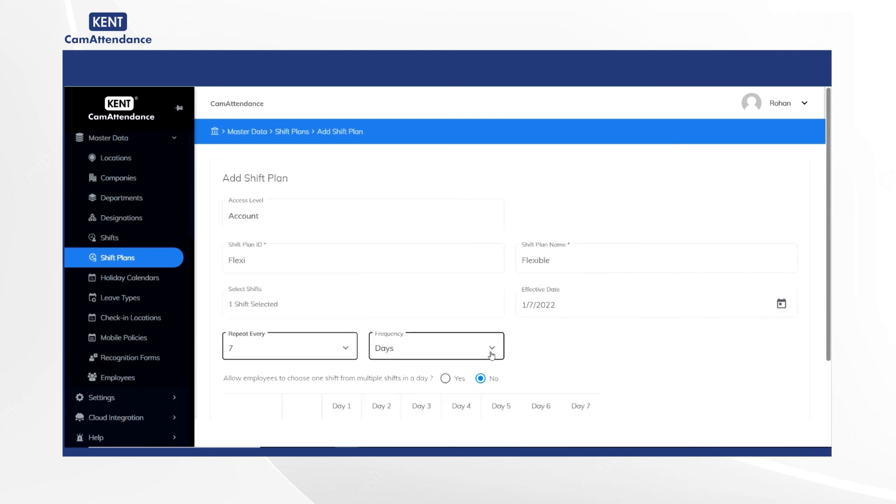
Step: Mark Saturday and Sunday (Days 2 and 3) as weekly off, and submit the plan with the Flexible shift applied through the All option
{"action": "scroll", "coordinate": [588, 375], "scroll_direction": "down", "scroll_amount": 3}
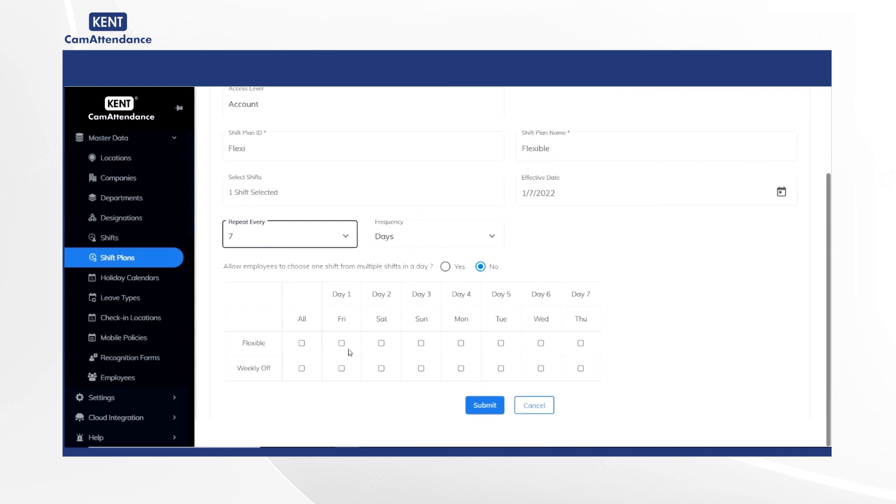
{"action": "left_click", "coordinate": [381, 368]}
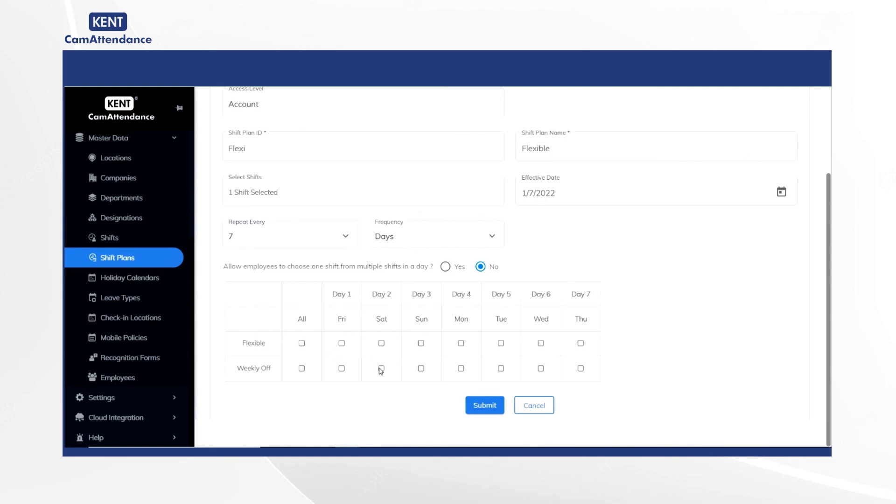
{"action": "left_click", "coordinate": [421, 369]}
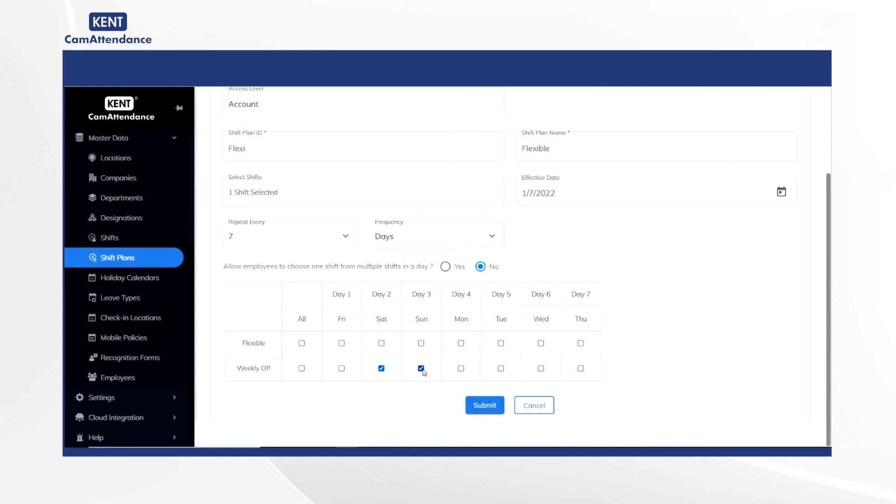
{"action": "left_click", "coordinate": [301, 343]}
{"action": "left_click", "coordinate": [483, 405]}
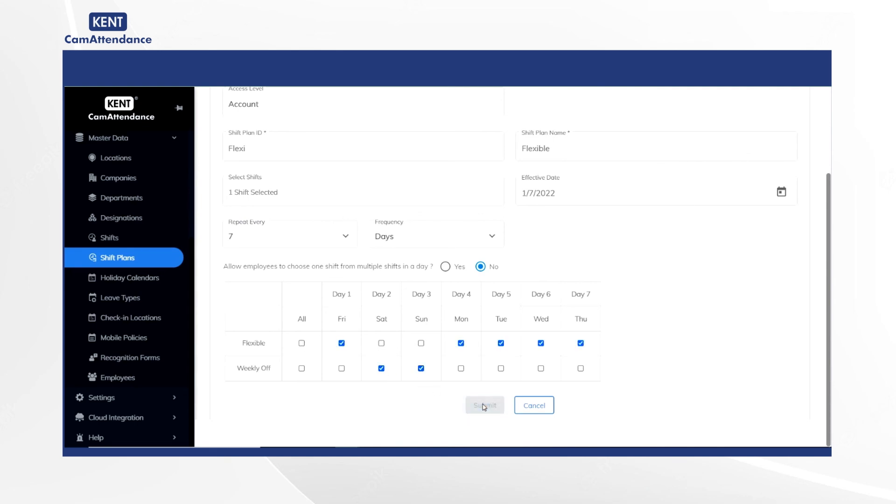